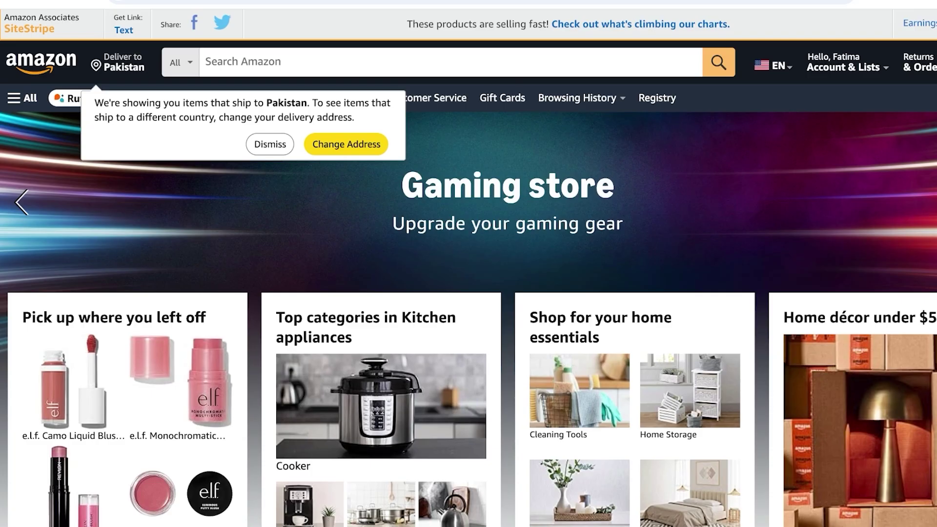
# Dismiss the delivery notice and generate a SiteStripe short text link for the e.l.f. Putty Blush ($7.00)
pyautogui.click(270, 144)
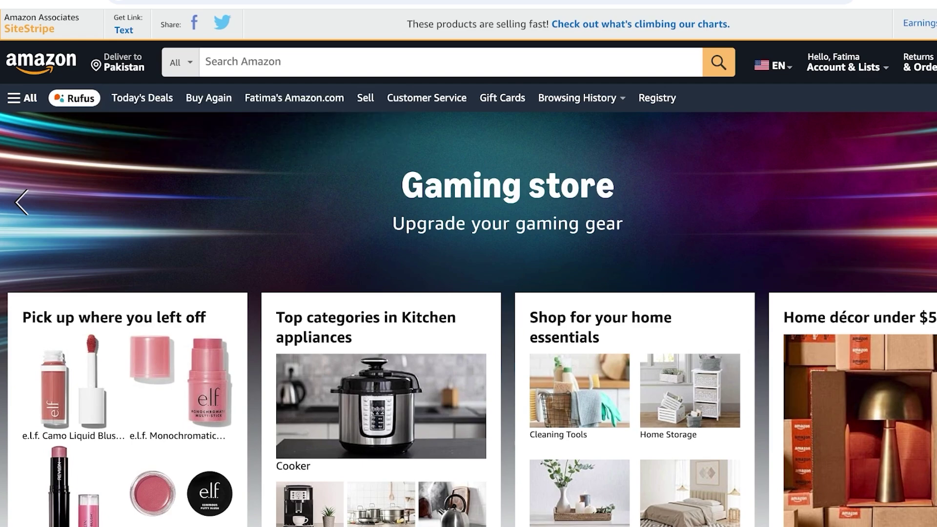
pyautogui.scroll(-15, 468, 264)
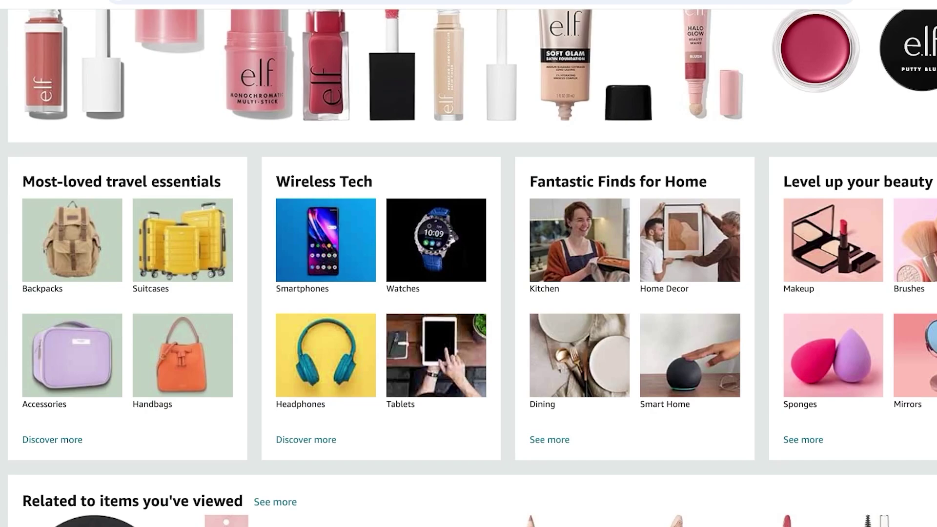
pyautogui.scroll(-1, 469, 264)
pyautogui.scroll(3, 469, 263)
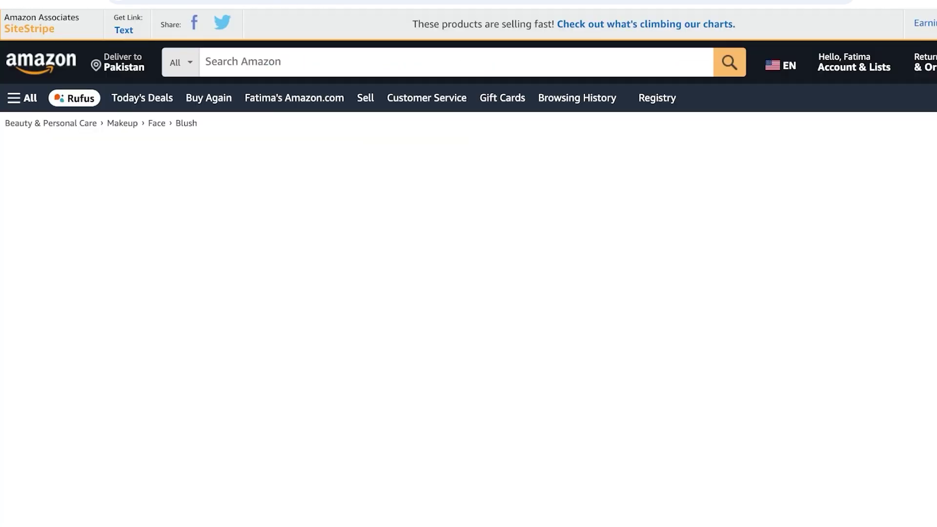
pyautogui.scroll(-2, 468, 264)
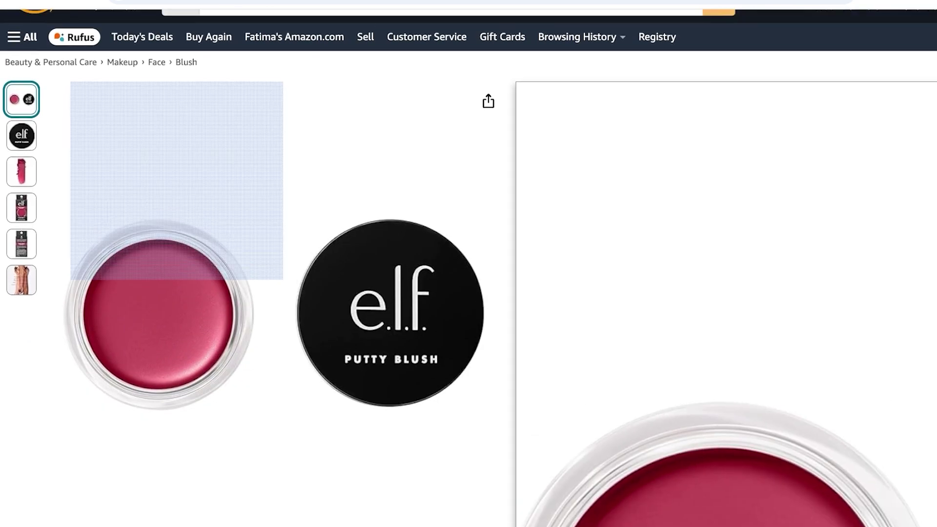
pyautogui.scroll(2, 176, 180)
pyautogui.click(123, 30)
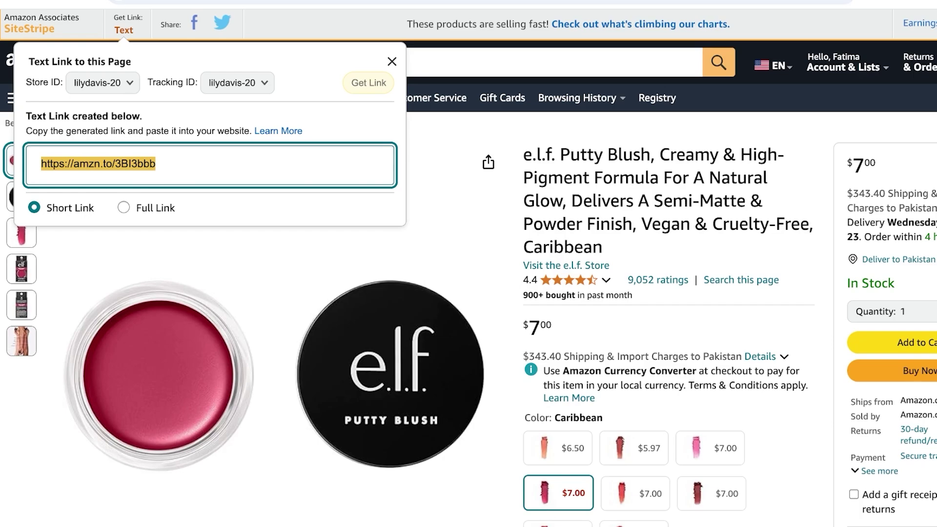
# Close the SiteStripe Text Link popup and scroll back over the e.l.f. Putty Blush page
pyautogui.click(391, 61)
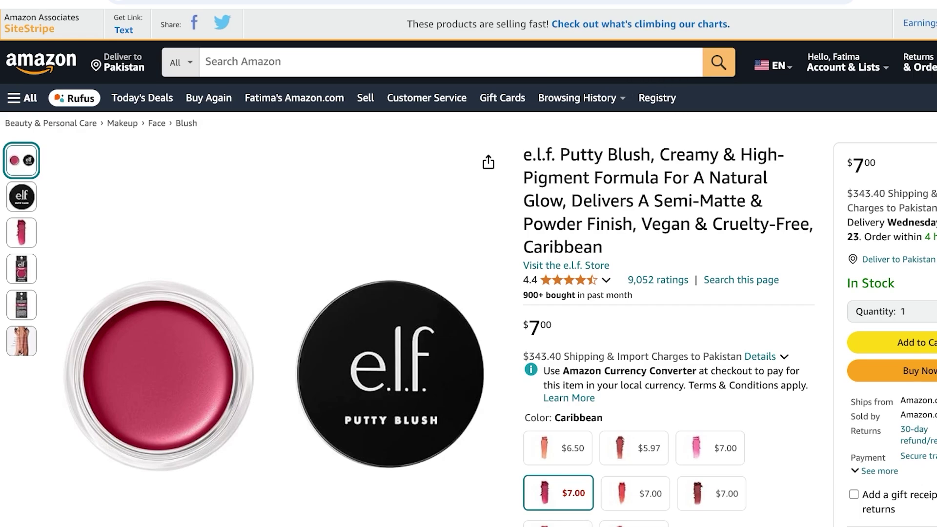
pyautogui.scroll(-4, 468, 264)
pyautogui.scroll(4, 469, 263)
pyautogui.press('Tab')
# Return to the Amazon home page and scroll through its cards
pyautogui.press('Return')
pyautogui.scroll(-7, 468, 264)
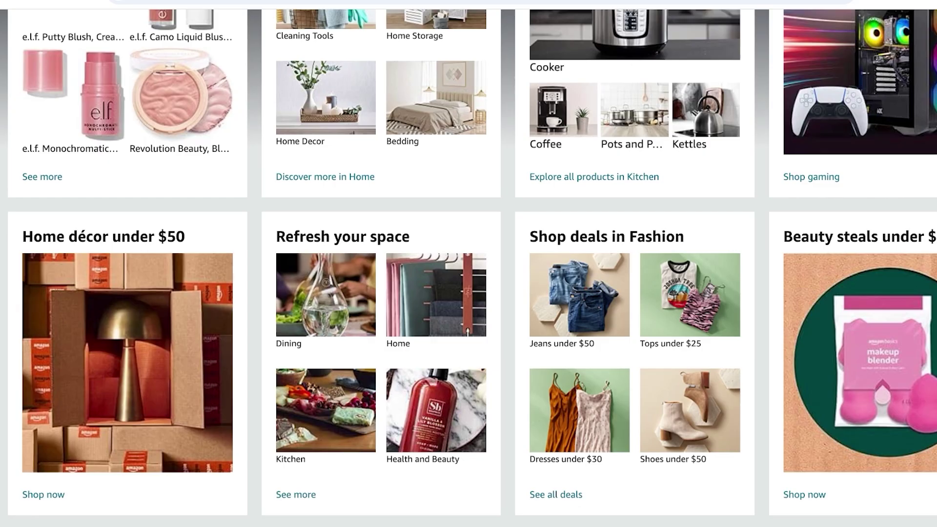
pyautogui.scroll(-7, 468, 263)
pyautogui.scroll(-5, 469, 263)
pyautogui.scroll(15, 468, 264)
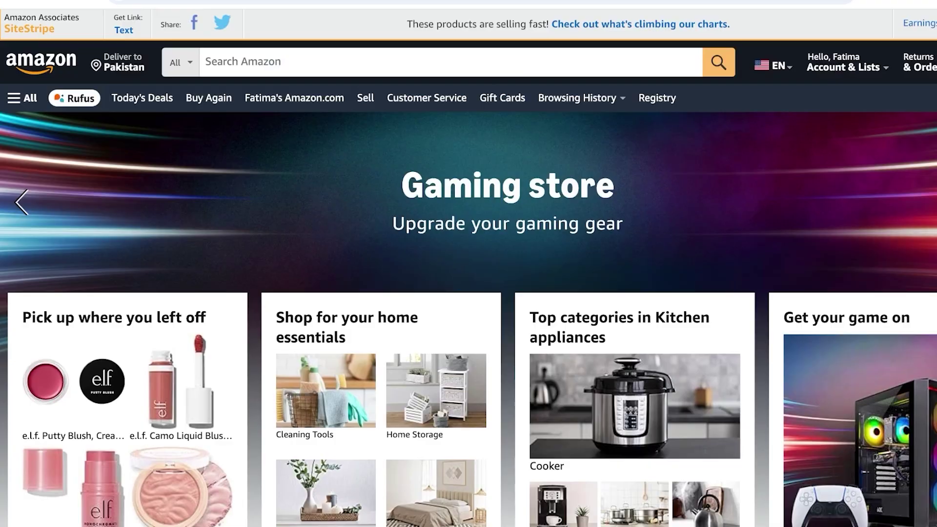
# Search Amazon for 'laptop' and scroll through the results
pyautogui.hotkey('alt', '/')
pyautogui.write('laptop')
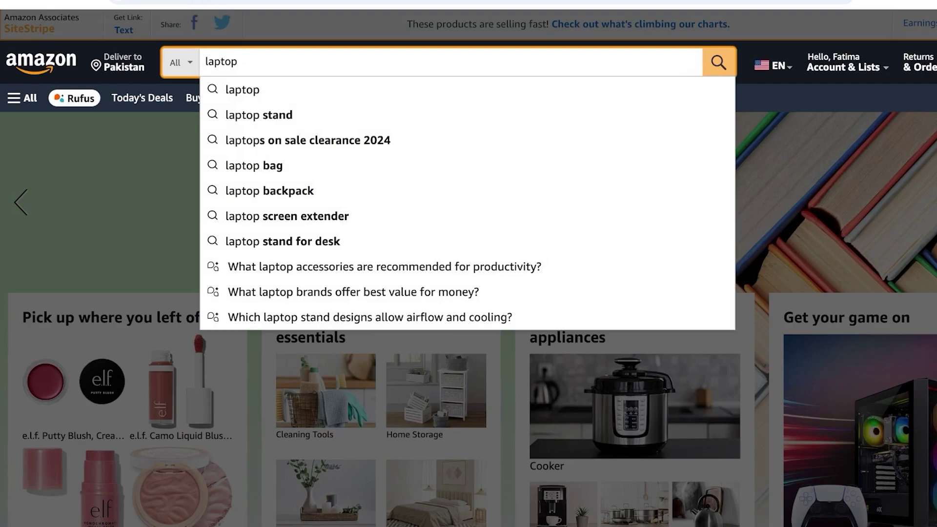
pyautogui.press('Return')
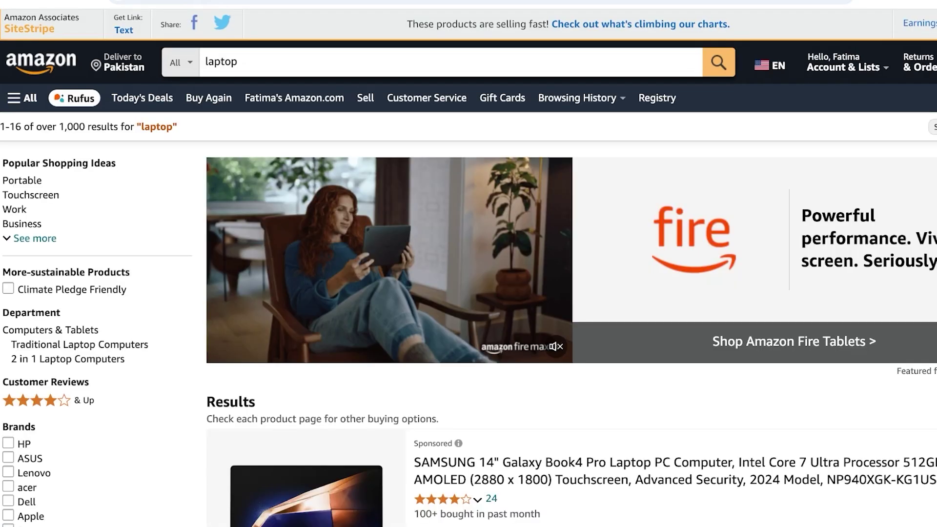
pyautogui.scroll(-5, 468, 263)
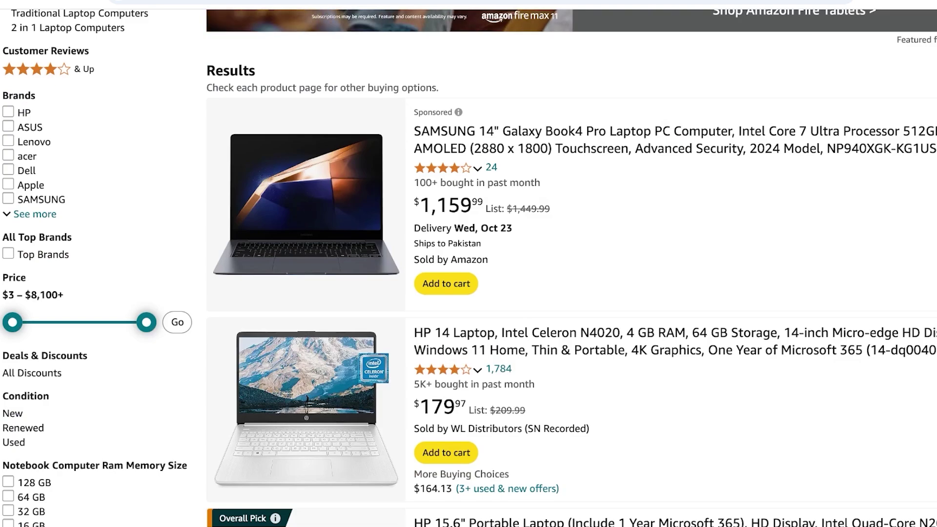
pyautogui.scroll(-4, 469, 263)
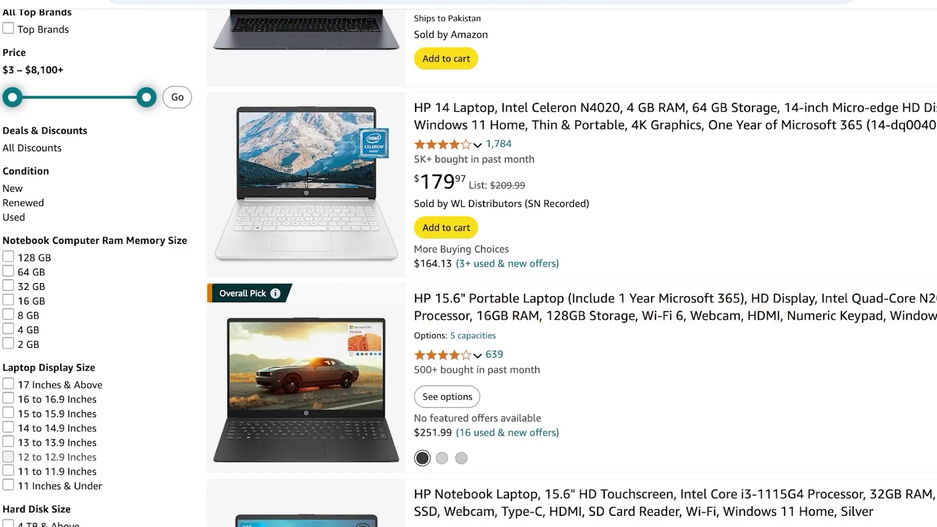
pyautogui.scroll(2, 468, 264)
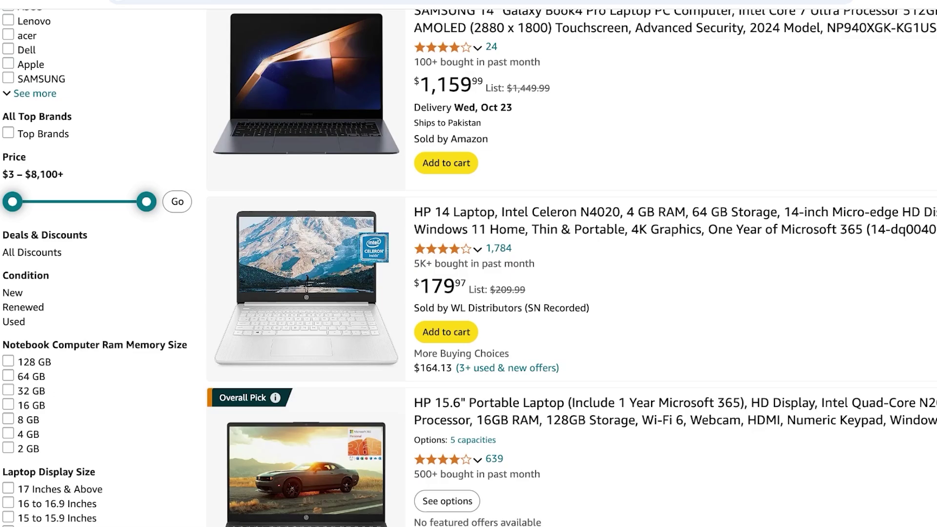
pyautogui.scroll(8, 537, 220)
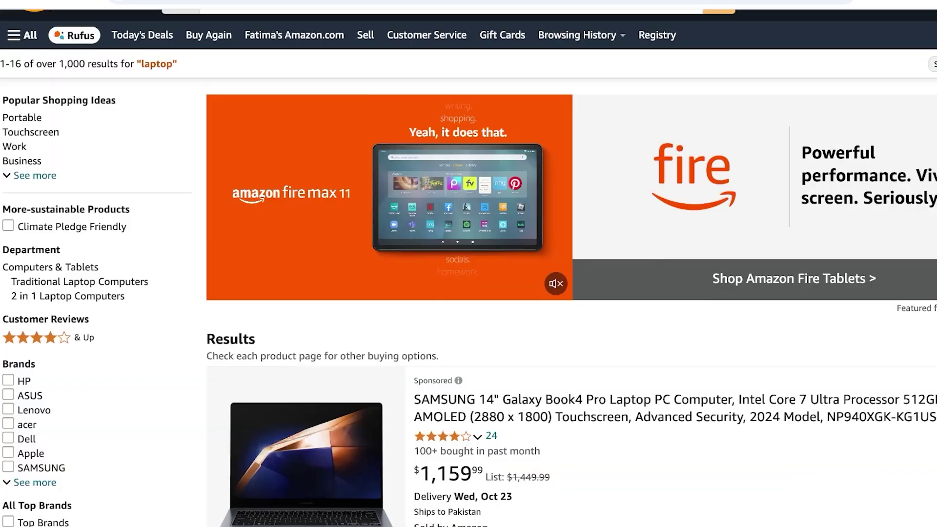
pyautogui.scroll(2, 469, 263)
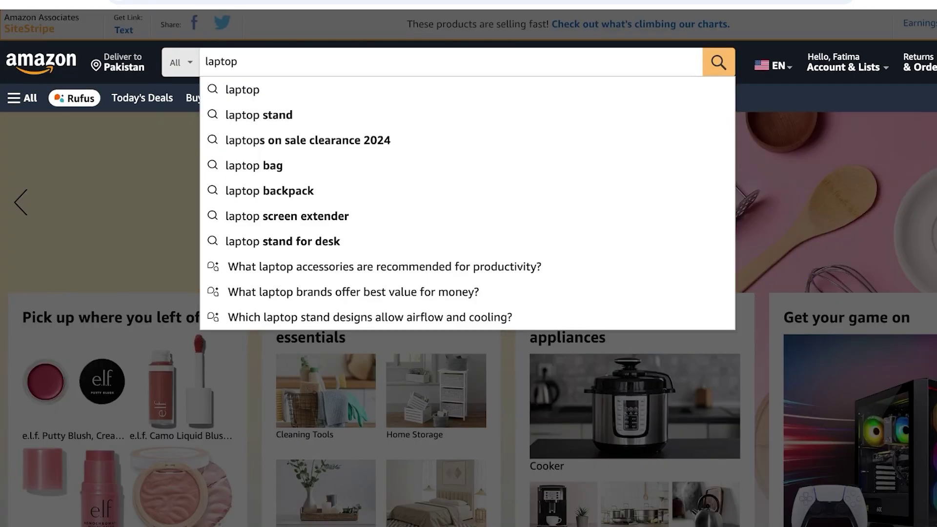
# Open the L'Oreal Paris Infallible Fresh Wear Soft Matte Blush ($12.73) from the related-items row
pyautogui.press('Escape')
pyautogui.scroll(-8, 468, 264)
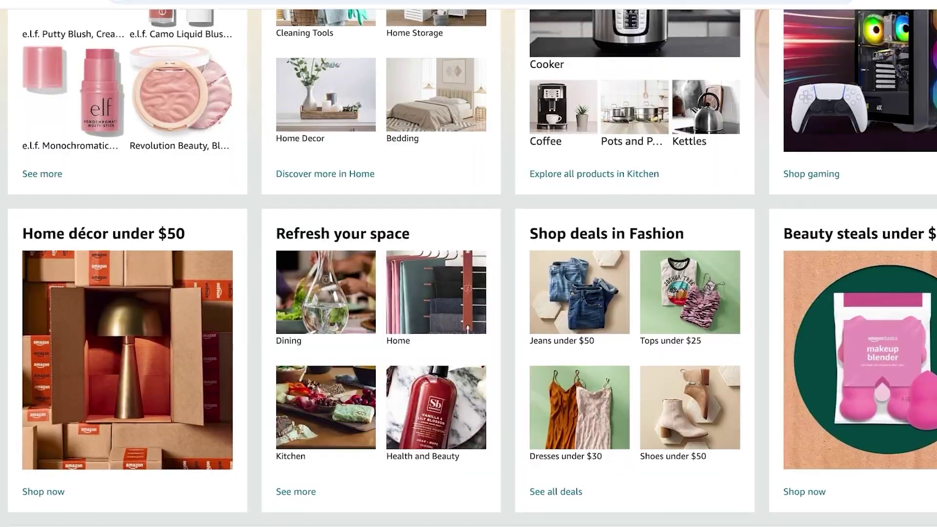
pyautogui.scroll(-8, 469, 263)
pyautogui.scroll(9, 469, 264)
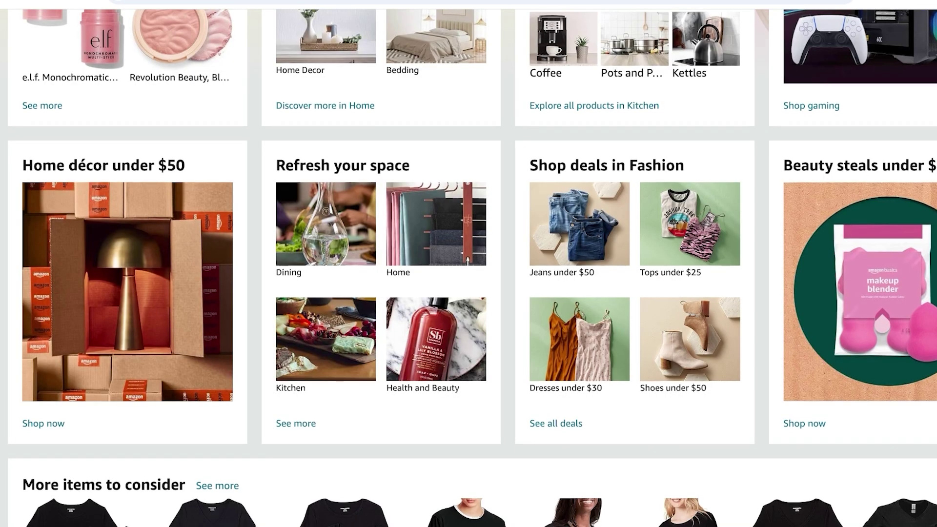
pyautogui.scroll(-10, 468, 263)
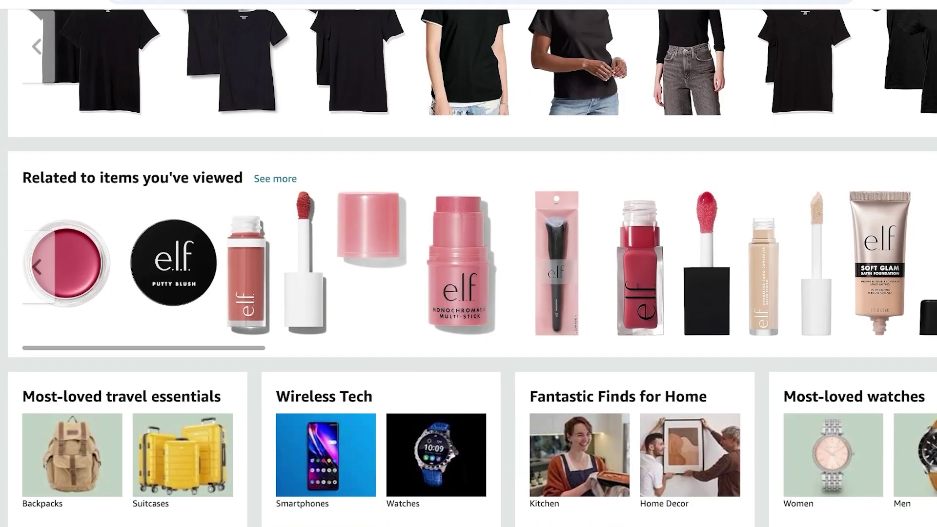
pyautogui.hscroll(10, 469, 264)
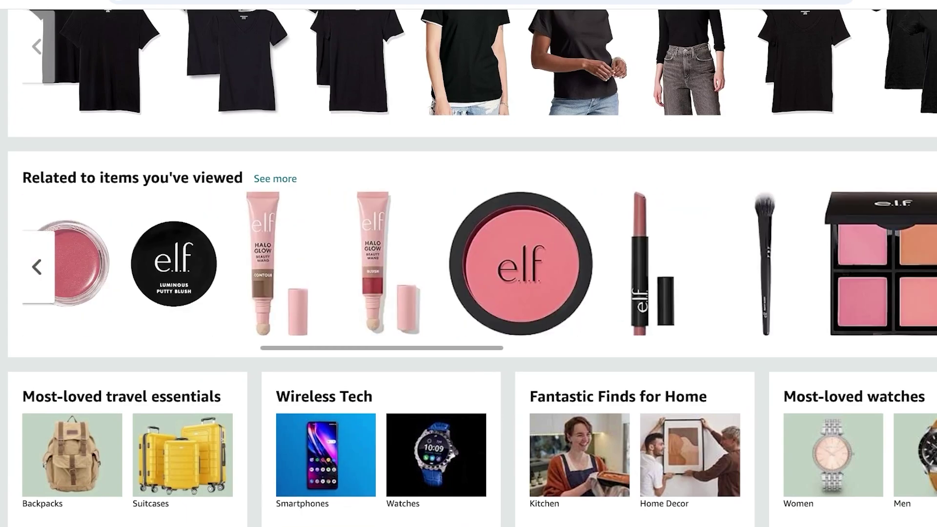
pyautogui.hscroll(10, 468, 263)
pyautogui.hscroll(10, 469, 263)
pyautogui.scroll(-7, 468, 264)
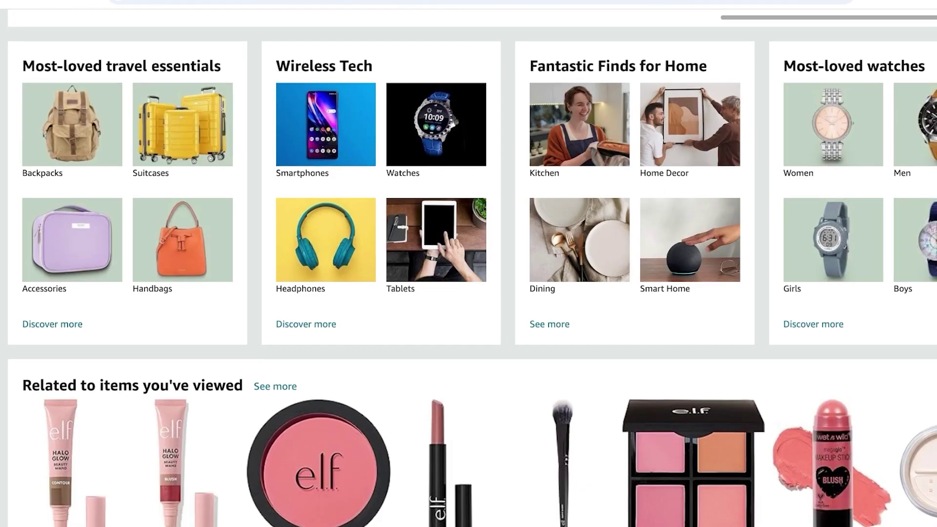
pyautogui.scroll(9, 469, 264)
pyautogui.click(543, 360)
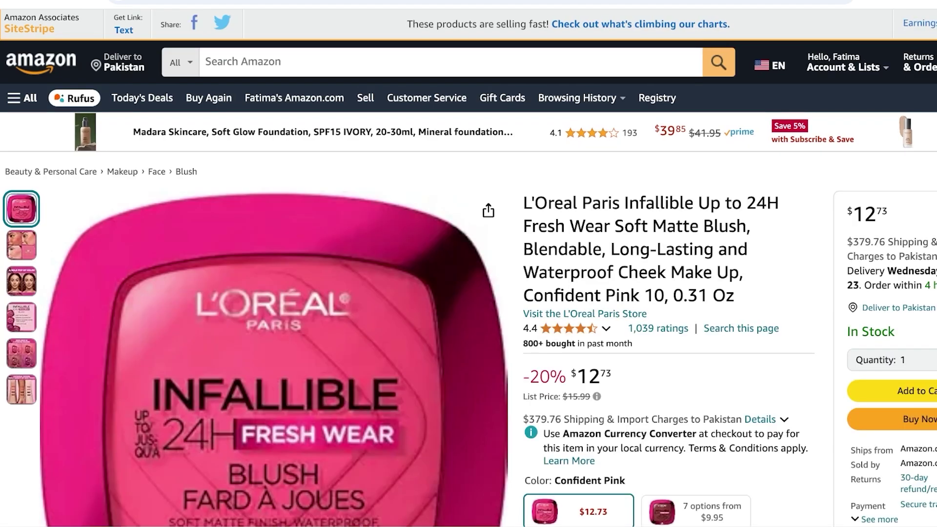
# Search Amazon for 'bear', browse the teddy bear plush results, then switch to Facebook's search box
pyautogui.click(449, 62)
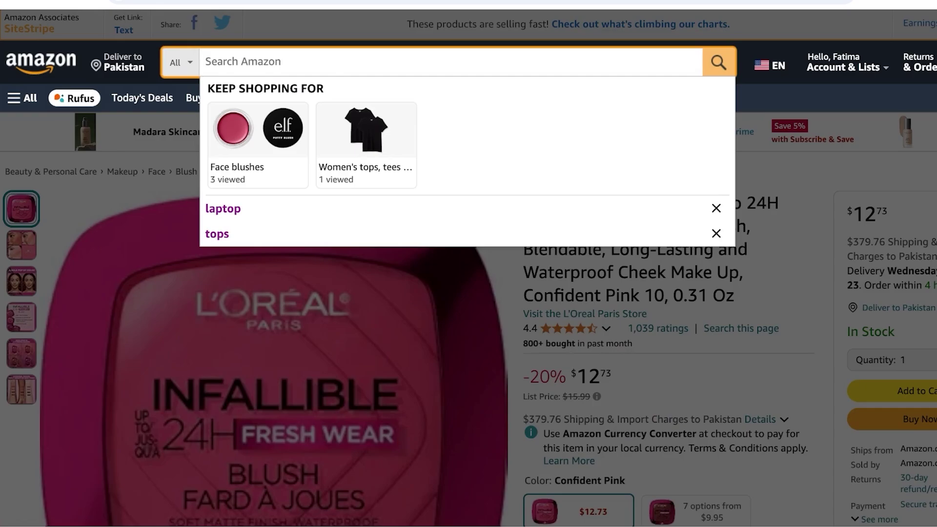
pyautogui.write('bear')
pyautogui.press('Return')
pyautogui.scroll(-10, 469, 264)
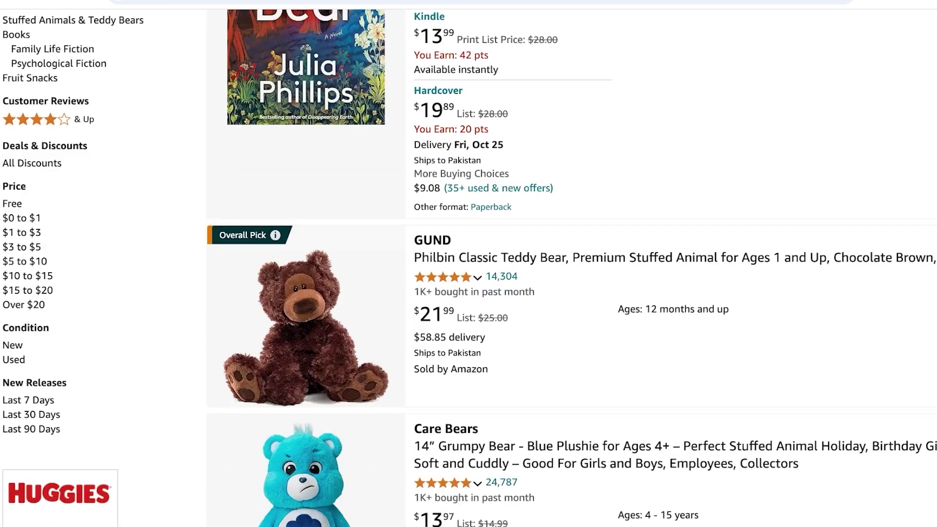
pyautogui.scroll(-5, 469, 264)
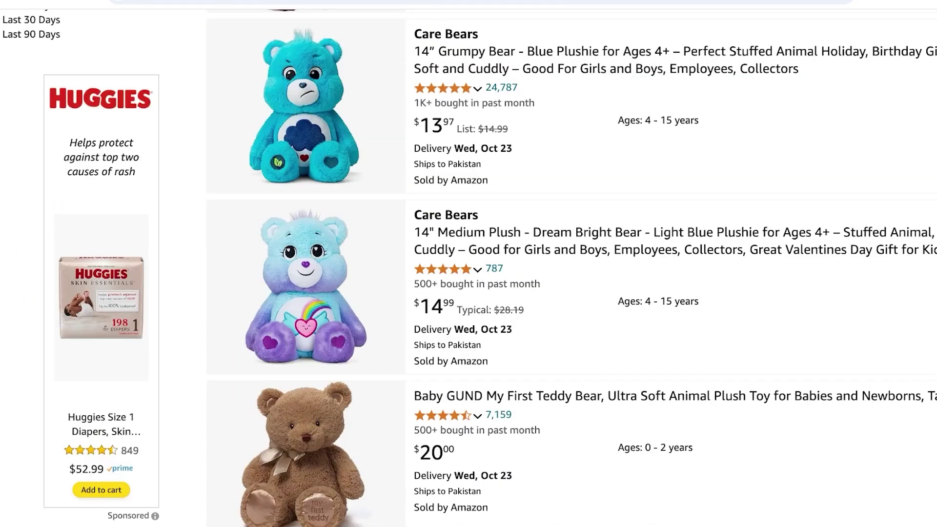
pyautogui.scroll(-4, 468, 264)
pyautogui.scroll(3, 468, 263)
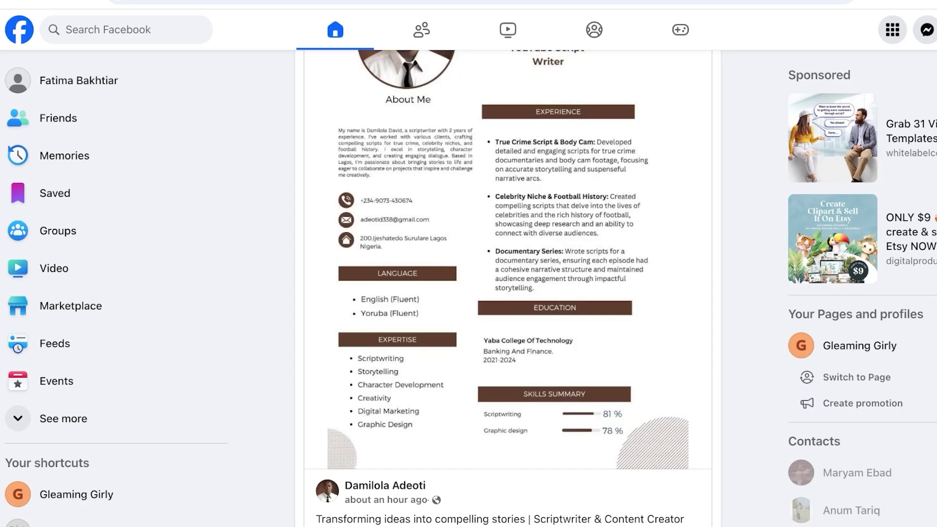
pyautogui.click(122, 30)
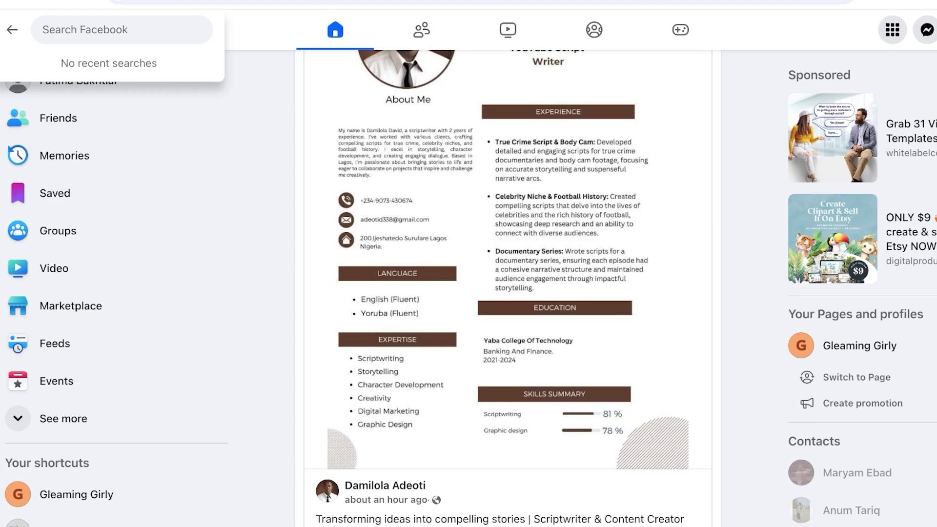
# Search Facebook for 'gifting'
pyautogui.write('gifting')
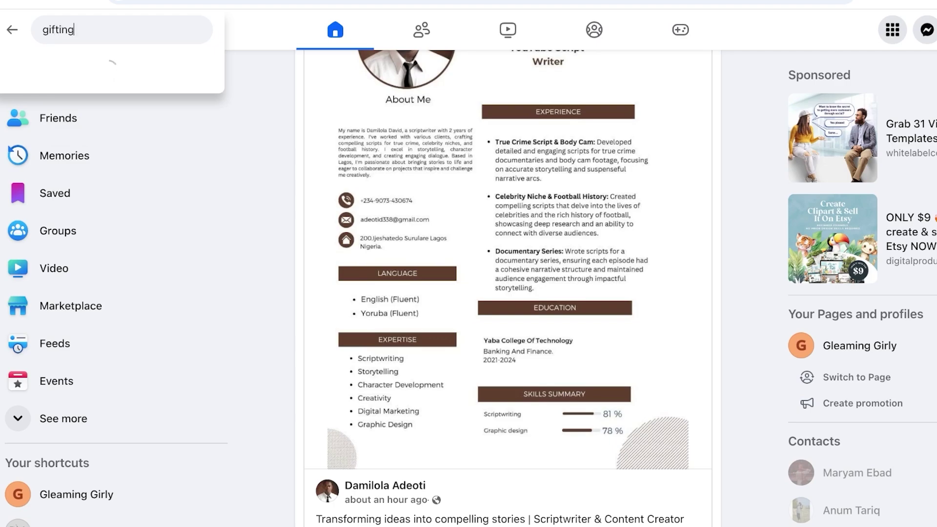
pyautogui.press('Return')
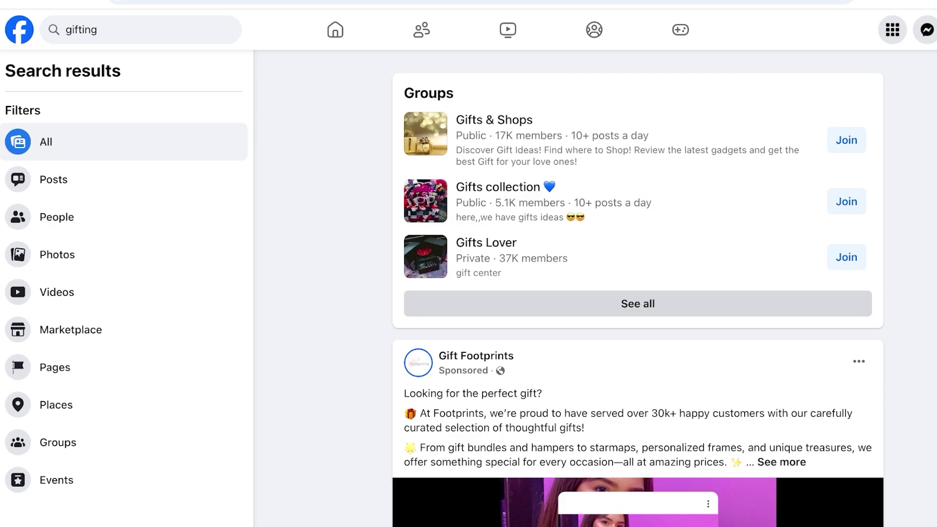
# Show only group results and open the Corporate Gifting/Wedding Gifting/Promotional Gifting group page
pyautogui.click(638, 304)
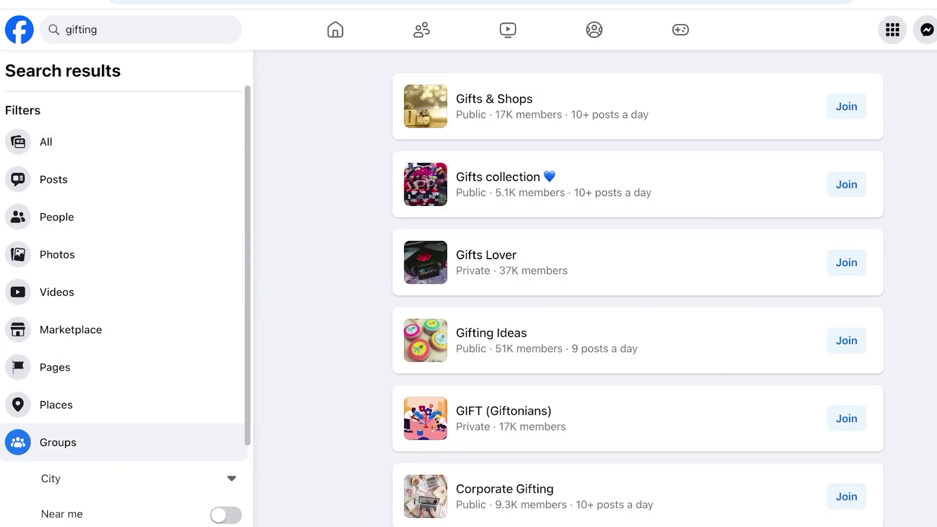
pyautogui.scroll(-9, 638, 288)
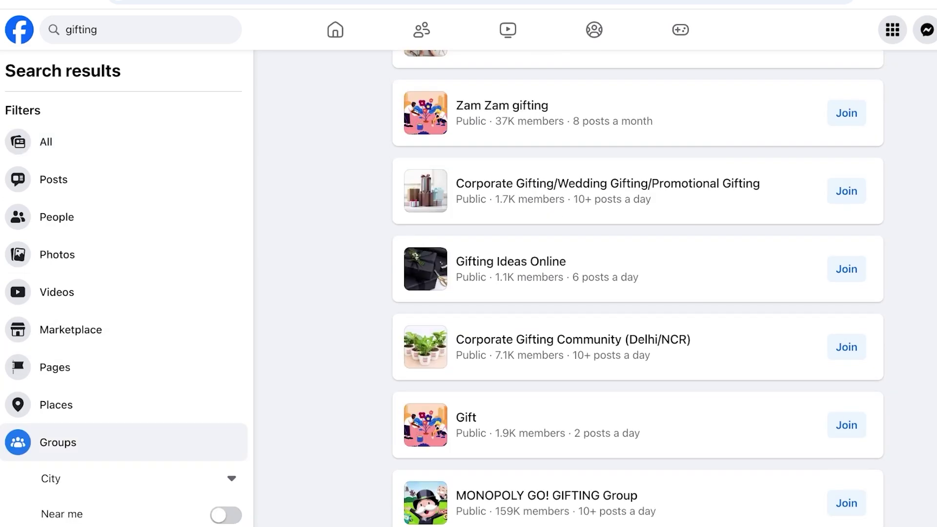
pyautogui.moveTo(607, 184)
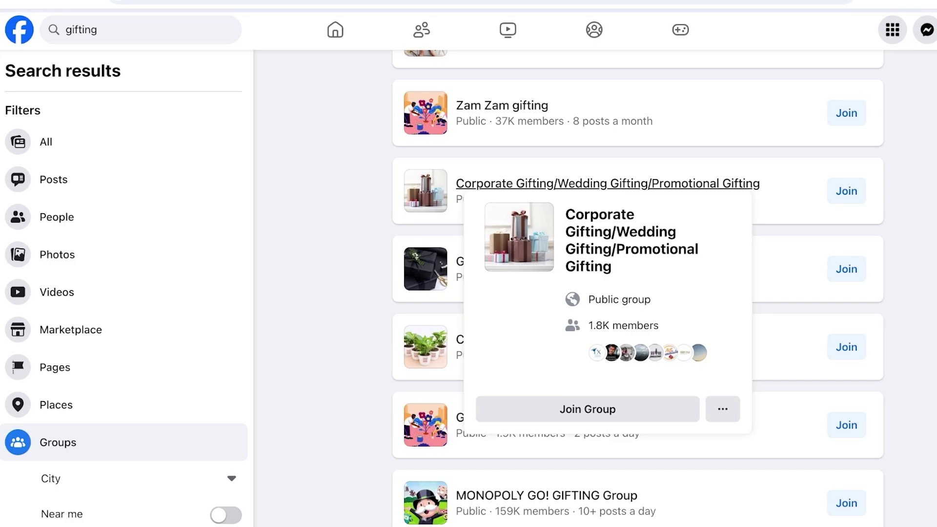
pyautogui.click(607, 184)
pyautogui.scroll(-4, 607, 184)
pyautogui.scroll(-15, 309, 310)
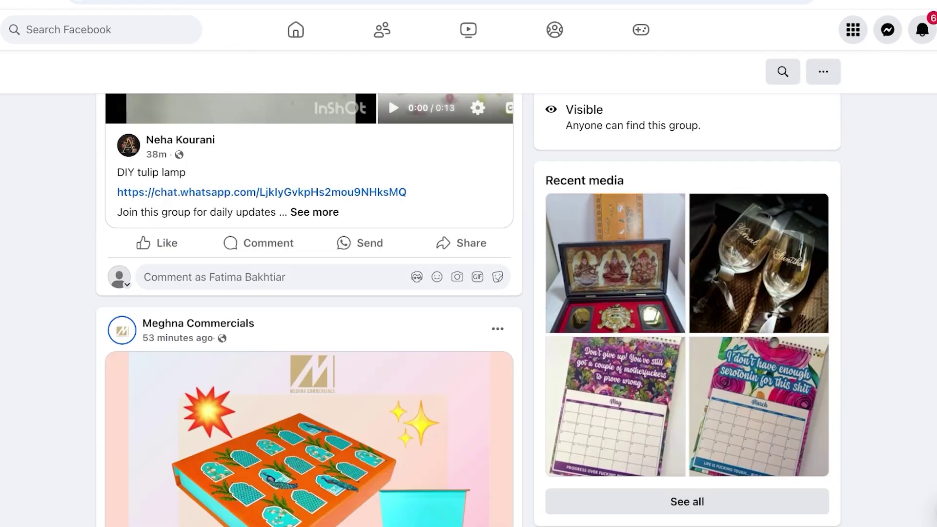
pyautogui.scroll(-12, 309, 310)
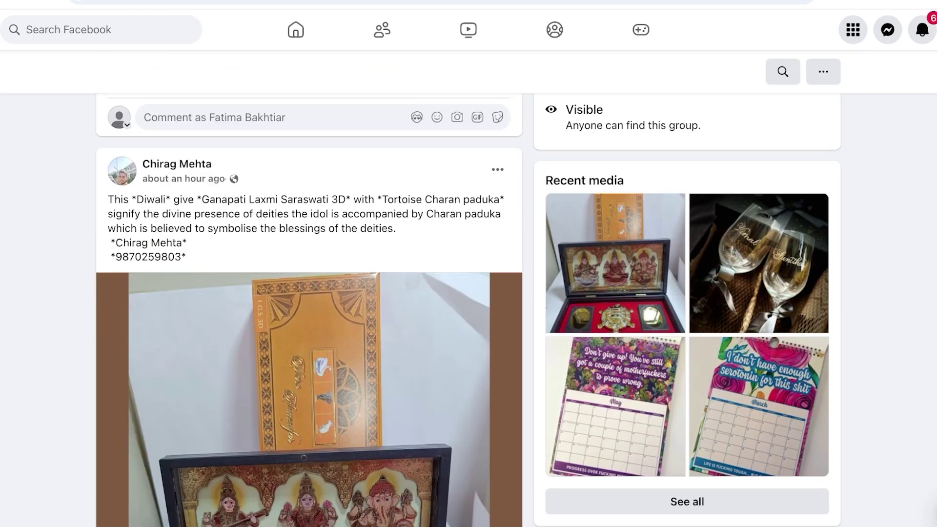
pyautogui.scroll(4, 309, 310)
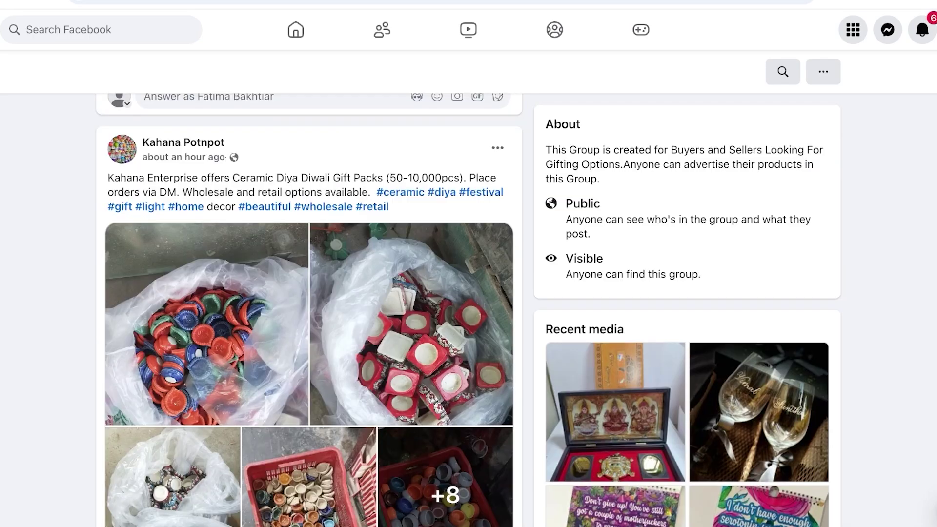
pyautogui.scroll(20, 309, 310)
pyautogui.scroll(-3, 309, 310)
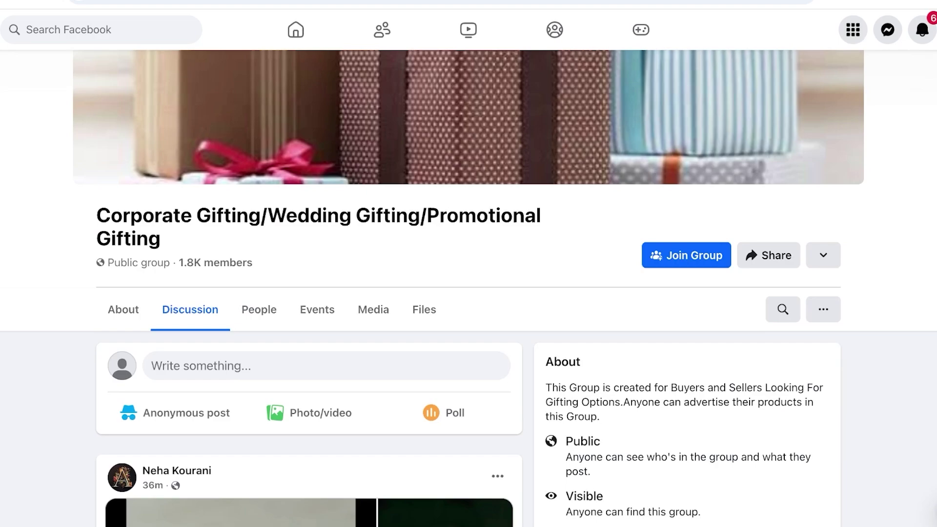
# Write the post 'The best present for toddlers and kids' praising the teddy, and paste the amzn.to link
pyautogui.click(293, 366)
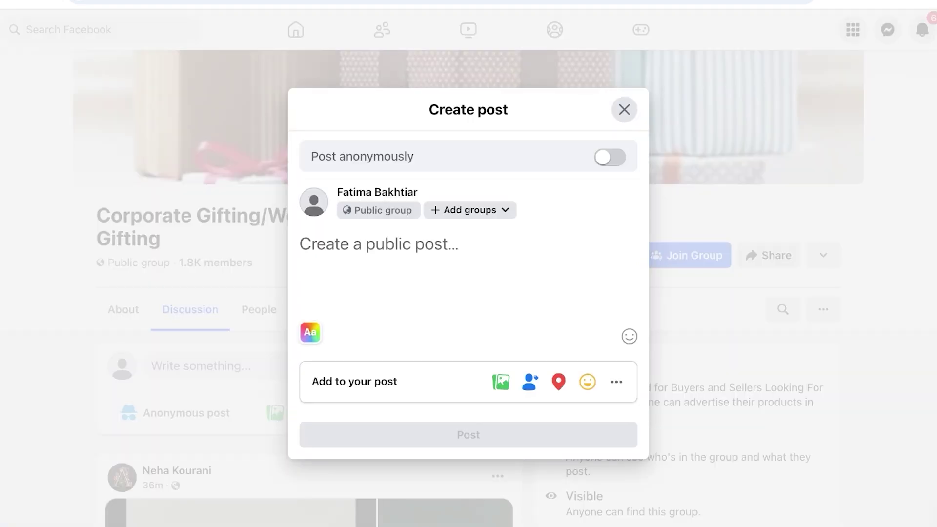
pyautogui.write('The best ')
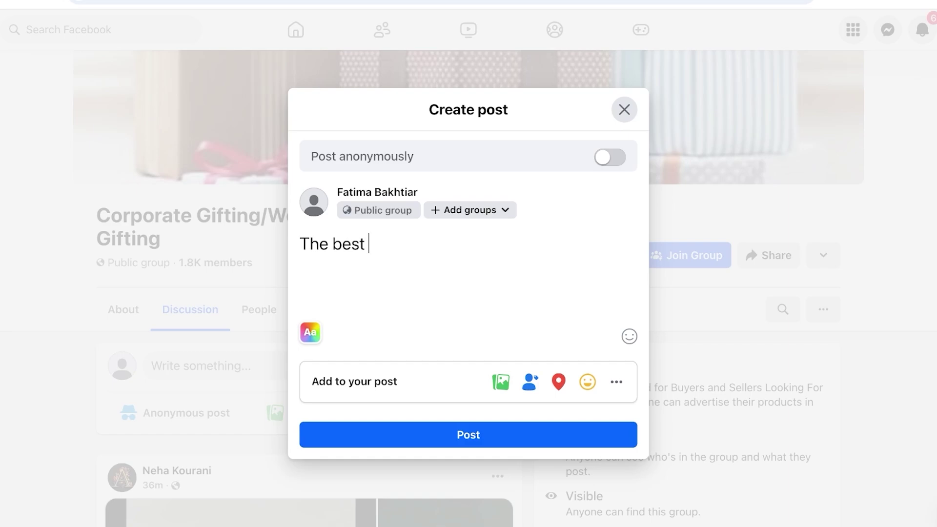
pyautogui.write('prss')
pyautogui.press('BackSpace')
pyautogui.press('BackSpace')
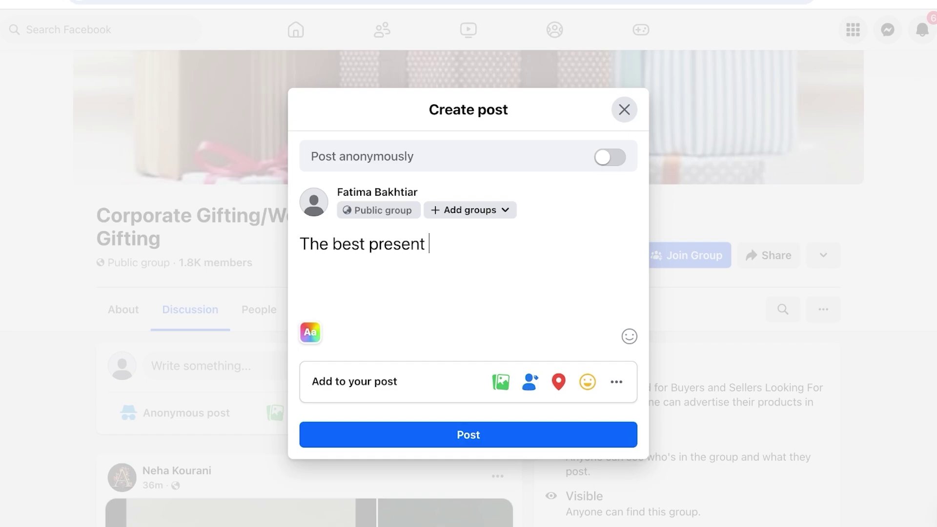
pyautogui.write('toddlers ')
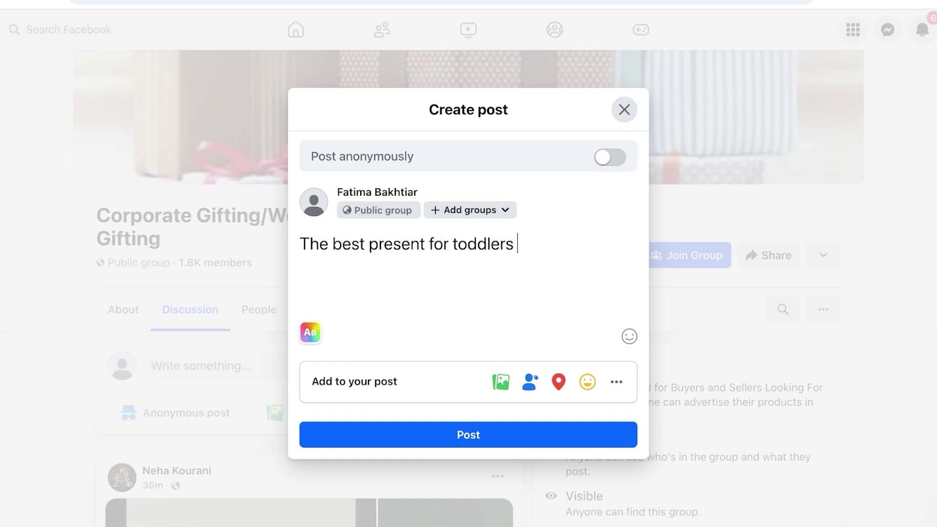
pyautogui.write('and kids ')
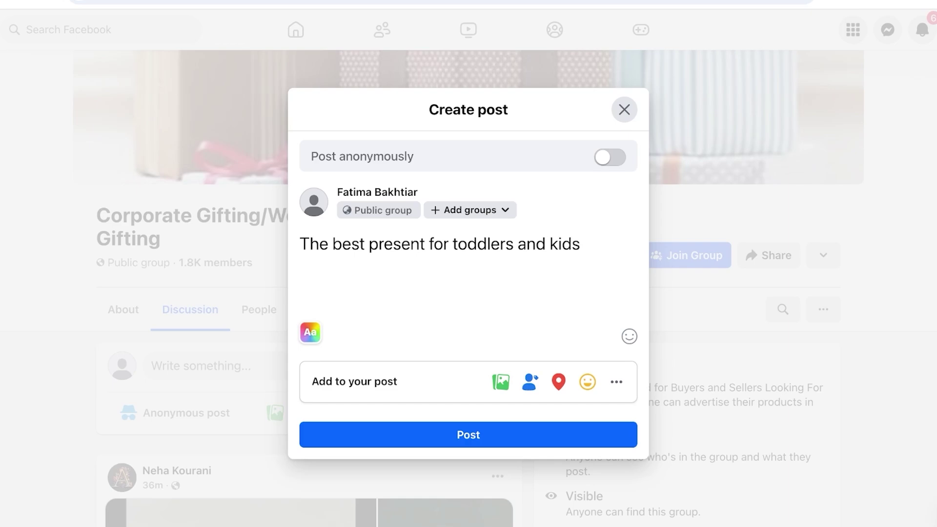
pyautogui.write('This tedd')
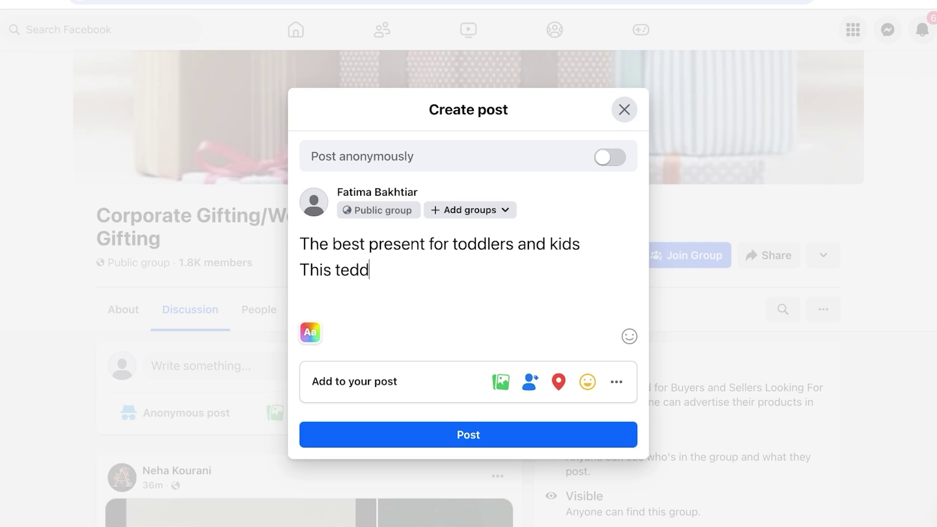
pyautogui.write('y has lasted')
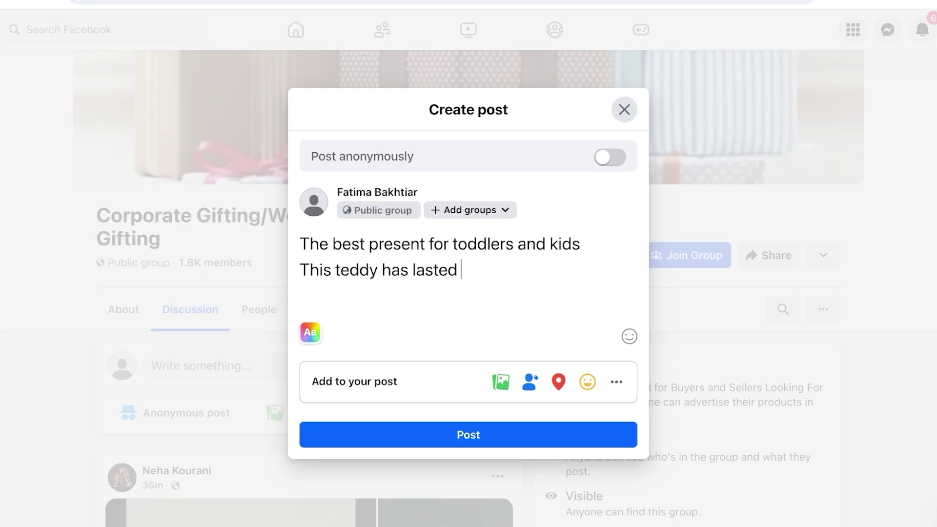
pyautogui.write(' for years and ')
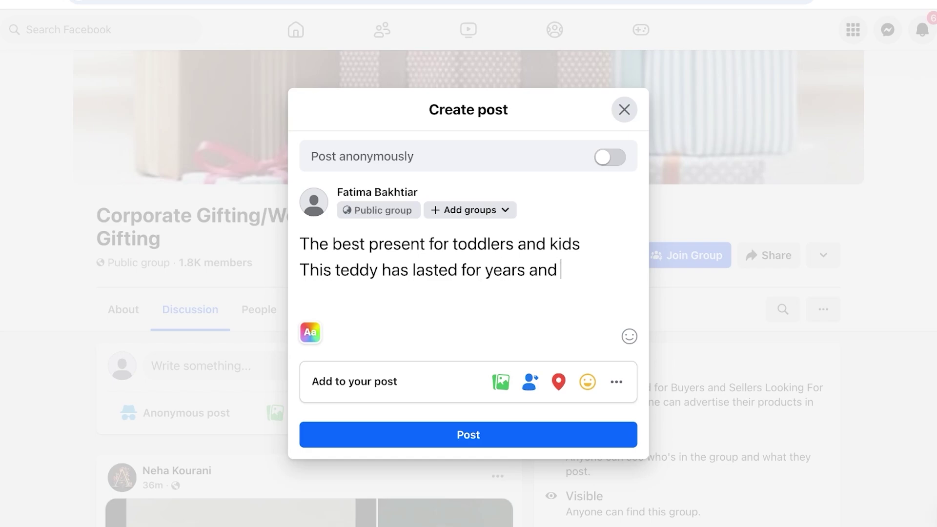
pyautogui.write('still does no')
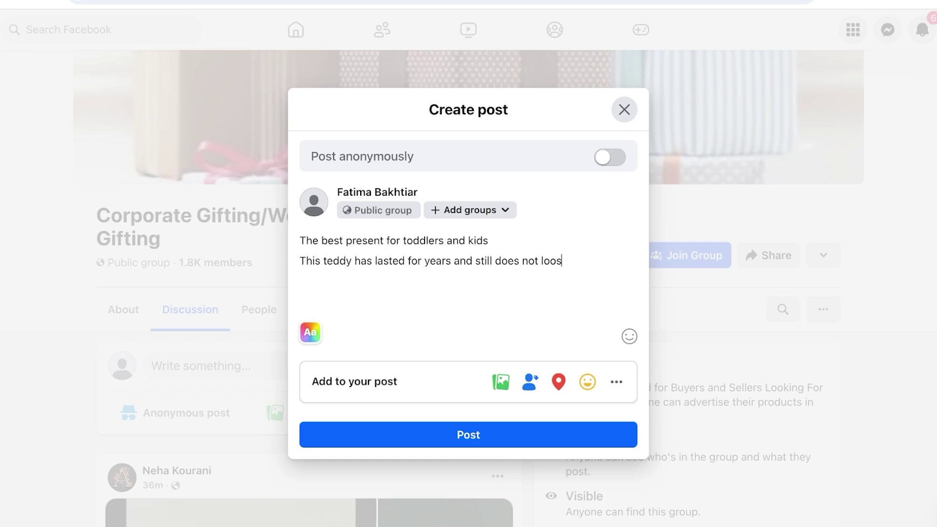
pyautogui.write('t lose its charm')
pyautogui.press('Return')
pyautogui.write('https://amzn.to/3BI3bbb')
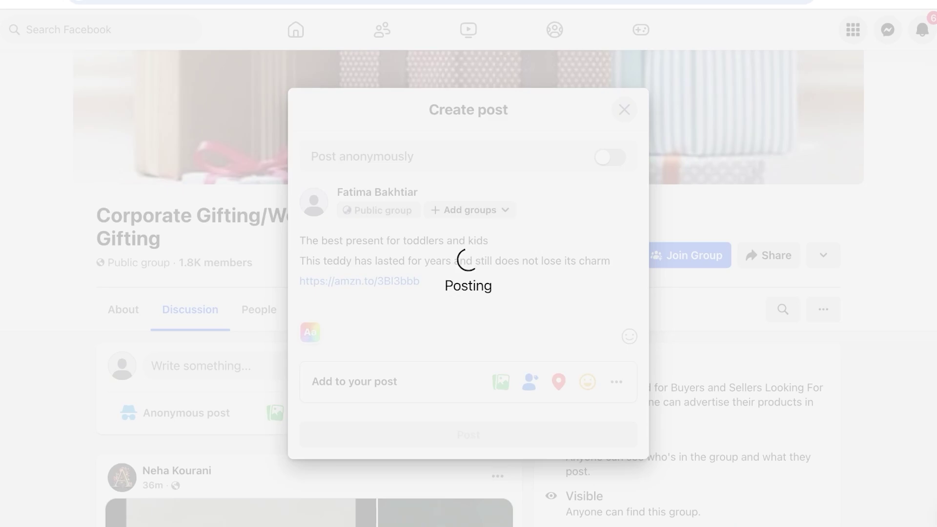
# Choose Delete post from the new post's menu, then cancel so the post stays published
pyautogui.scroll(-3, 469, 288)
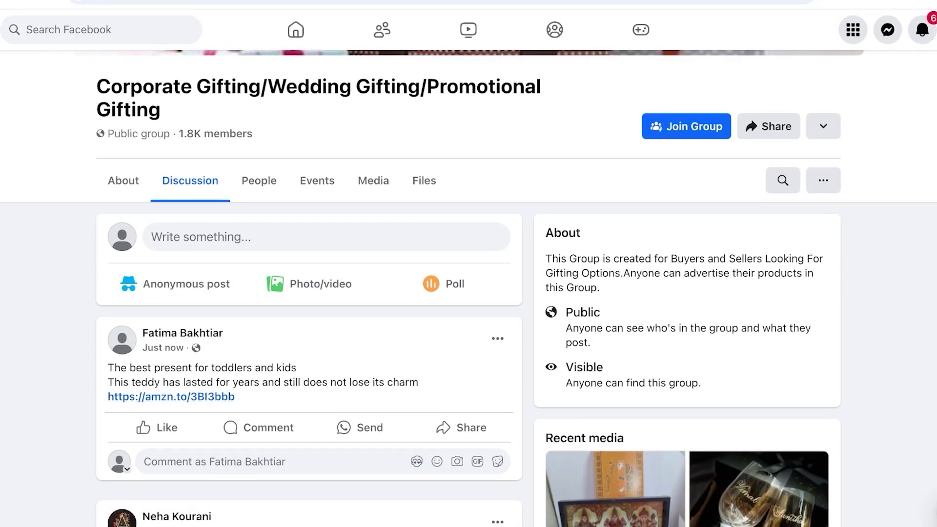
pyautogui.click(497, 338)
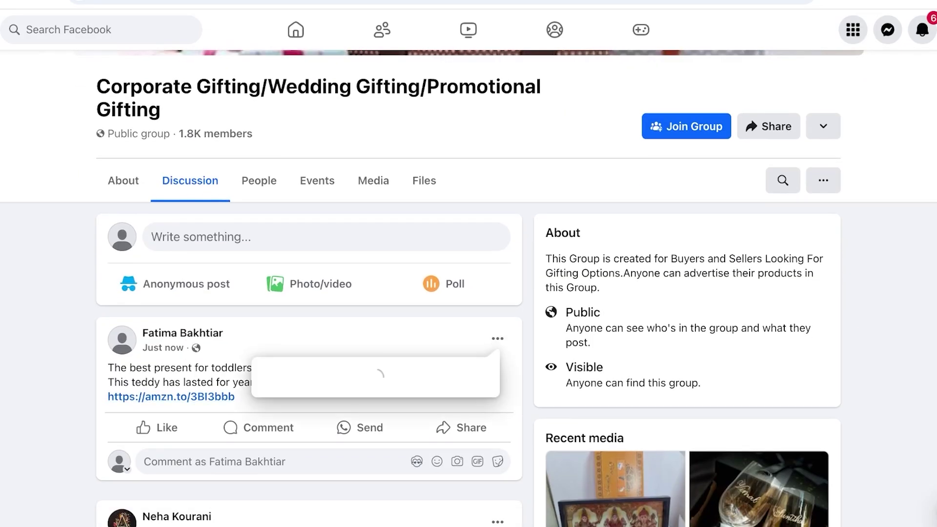
pyautogui.scroll(-2, 370, 439)
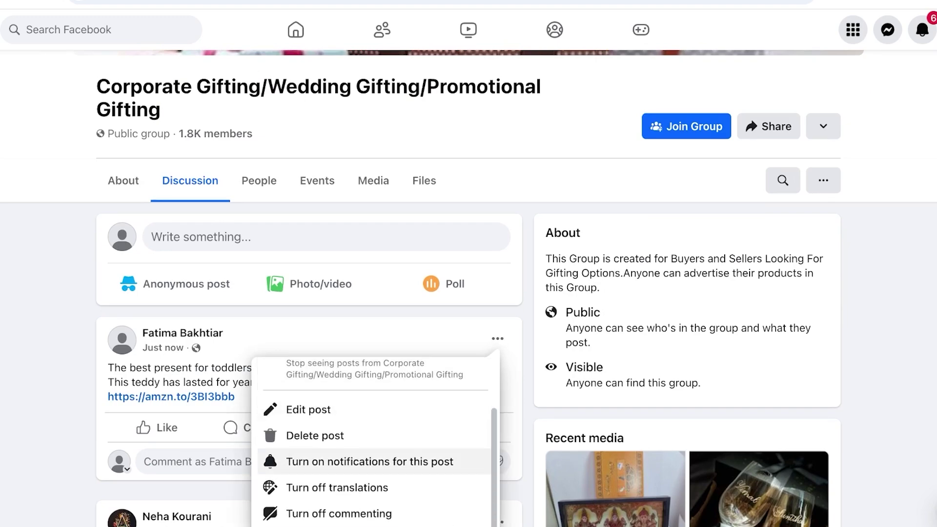
pyautogui.click(315, 435)
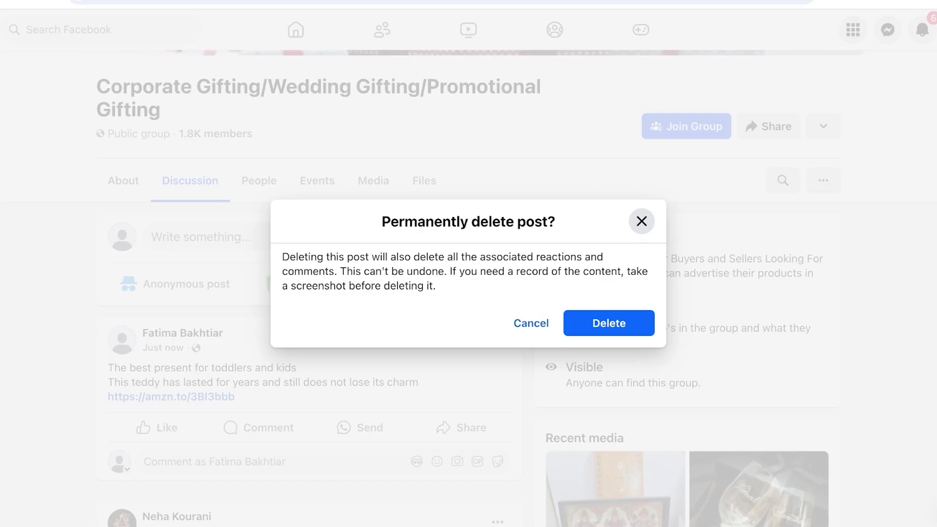
pyautogui.press('Escape')
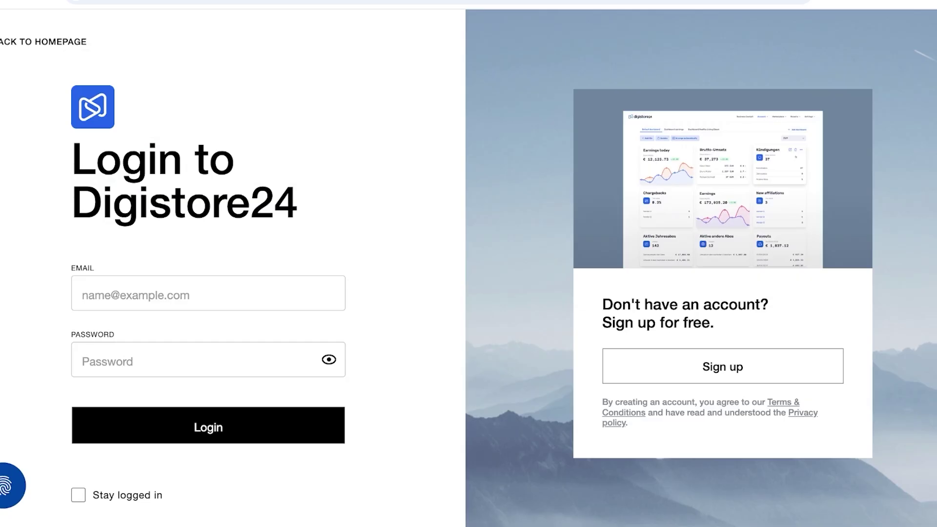
# Enter the account e-mail and password on the Digistore24 login form and submit
pyautogui.click(146, 294)
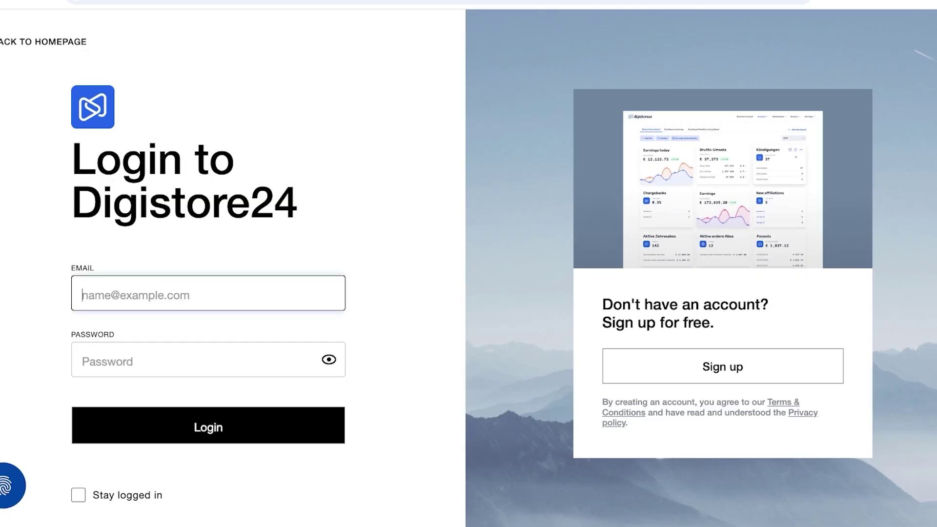
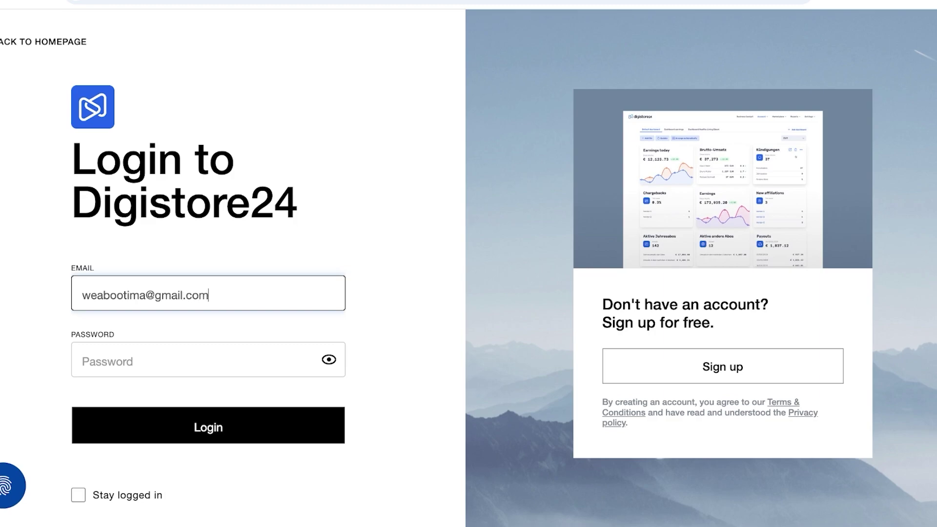
pyautogui.press('Tab')
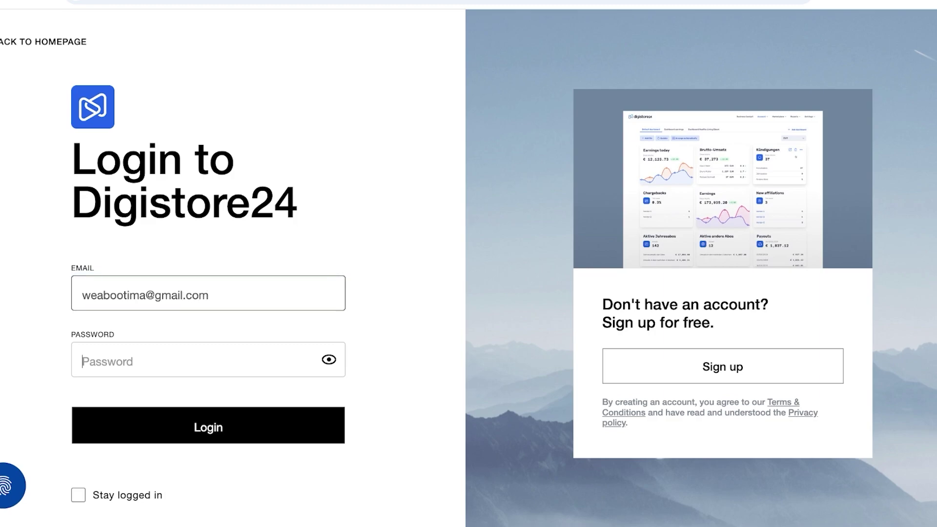
pyautogui.write('••')
pyautogui.press('Return')
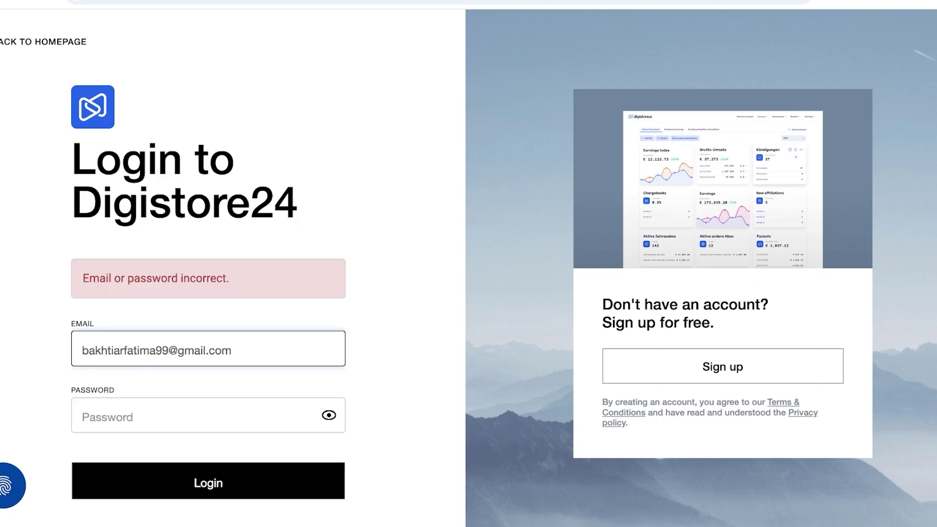
# Re-enter the password and resubmit the login after the first attempt is rejected
pyautogui.press('Tab')
pyautogui.write('•')
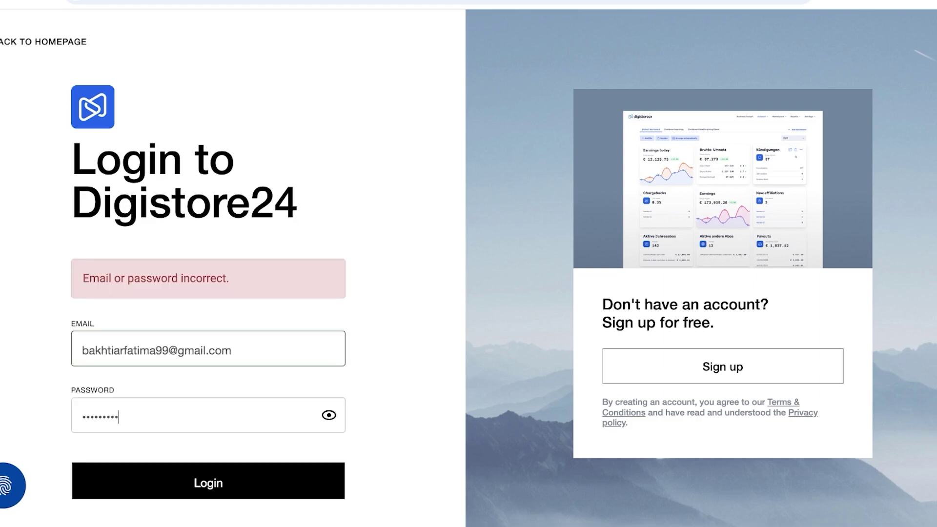
pyautogui.press('Return')
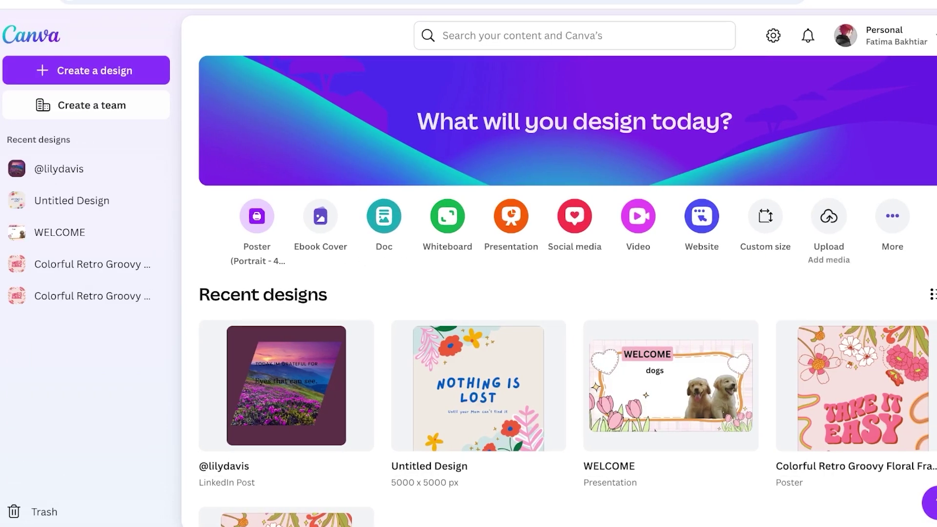
pyautogui.click(537, 35)
pyautogui.write('fa')
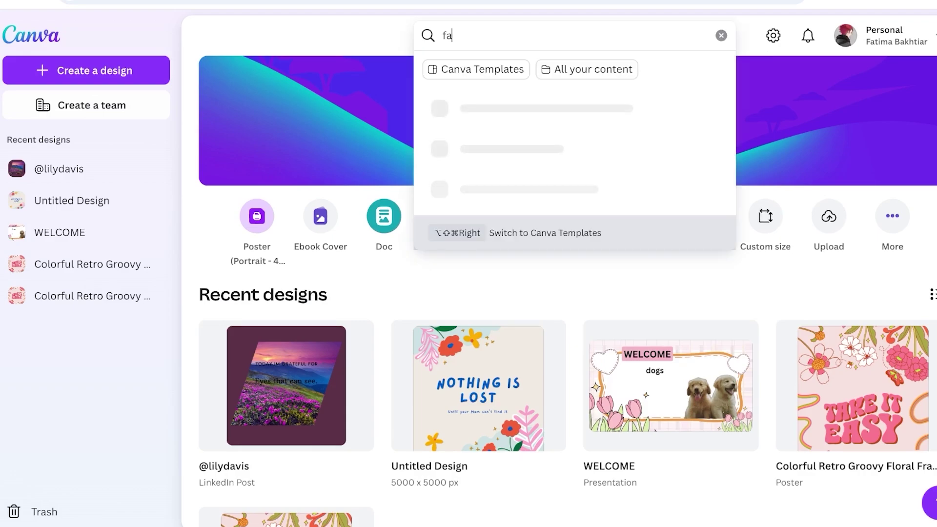
pyautogui.write('cebook')
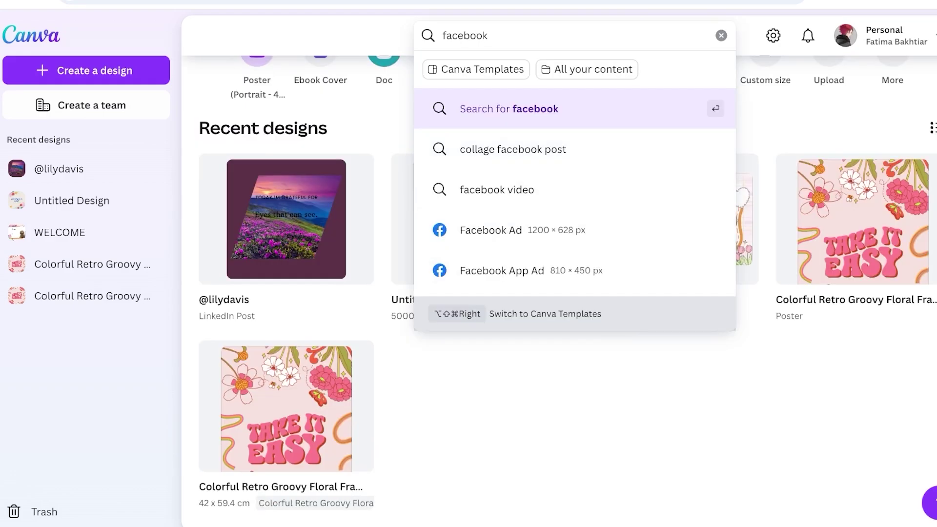
pyautogui.press('Return')
pyautogui.scroll(-3, 566, 292)
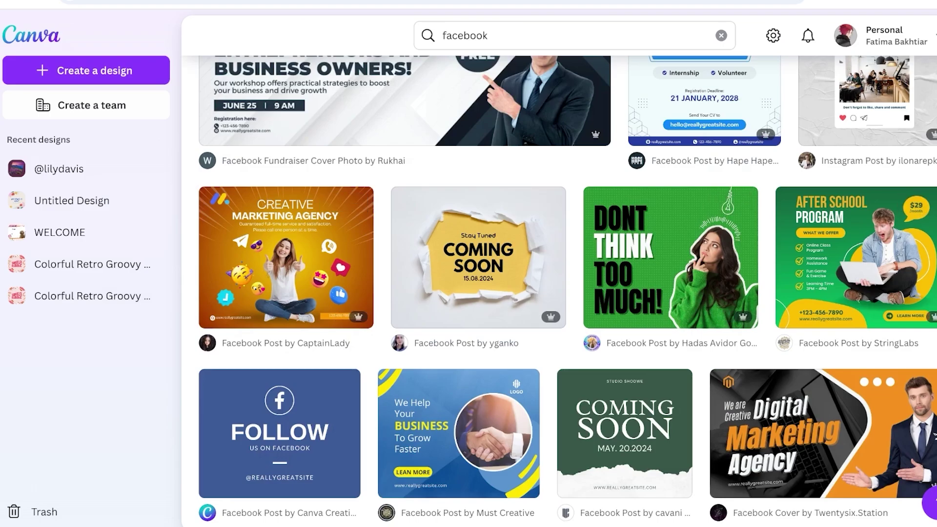
pyautogui.scroll(-3, 286, 254)
pyautogui.scroll(6, 337, 293)
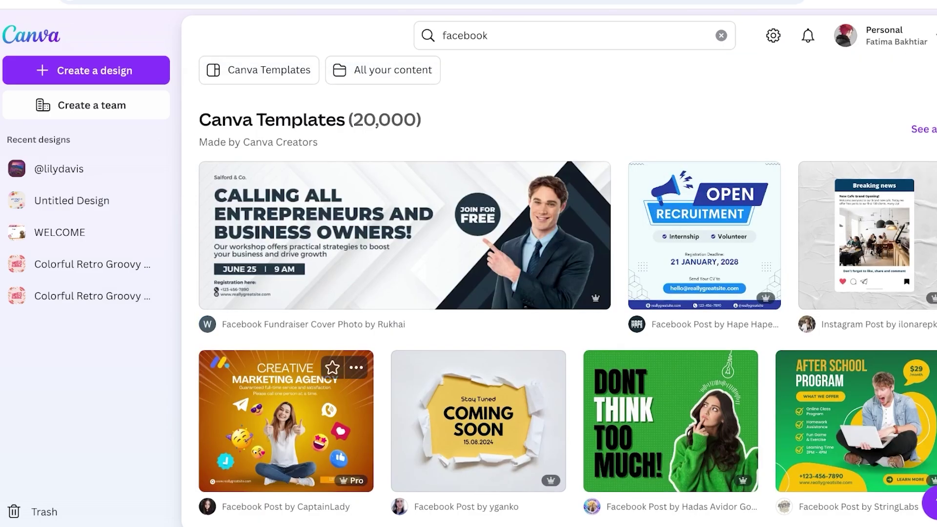
pyautogui.click(357, 368)
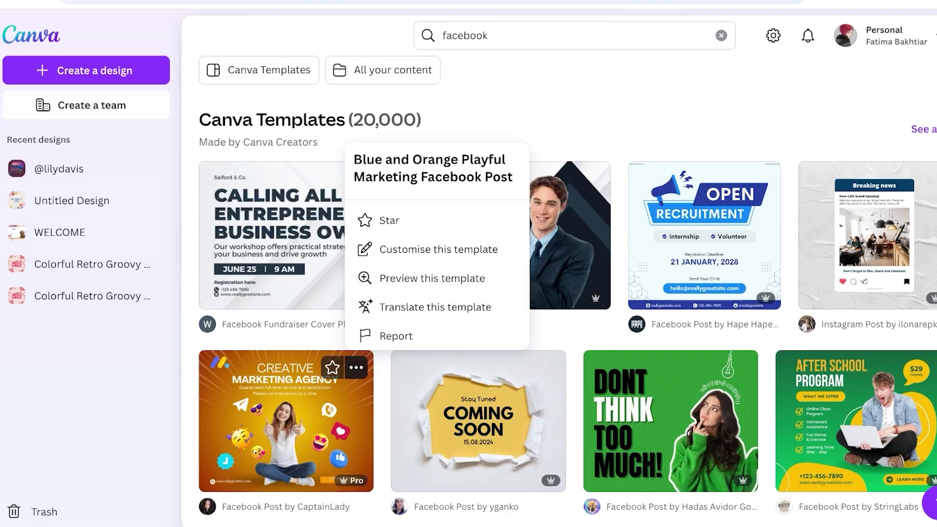
pyautogui.click(432, 278)
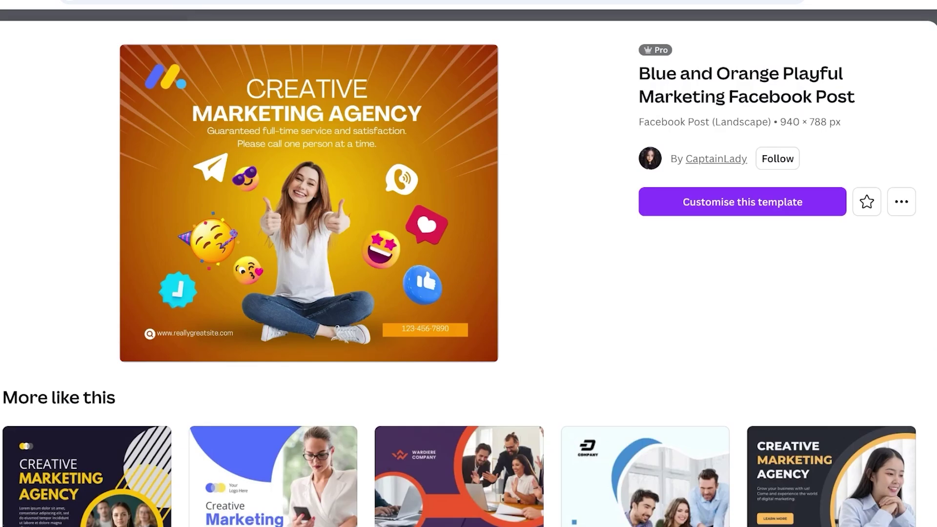
pyautogui.press('Escape')
pyautogui.click(723, 205)
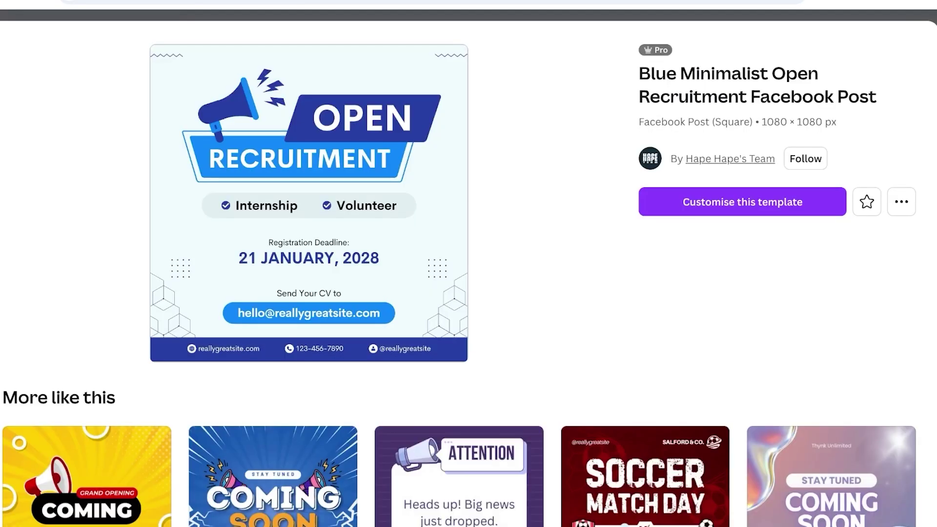
pyautogui.press('Escape')
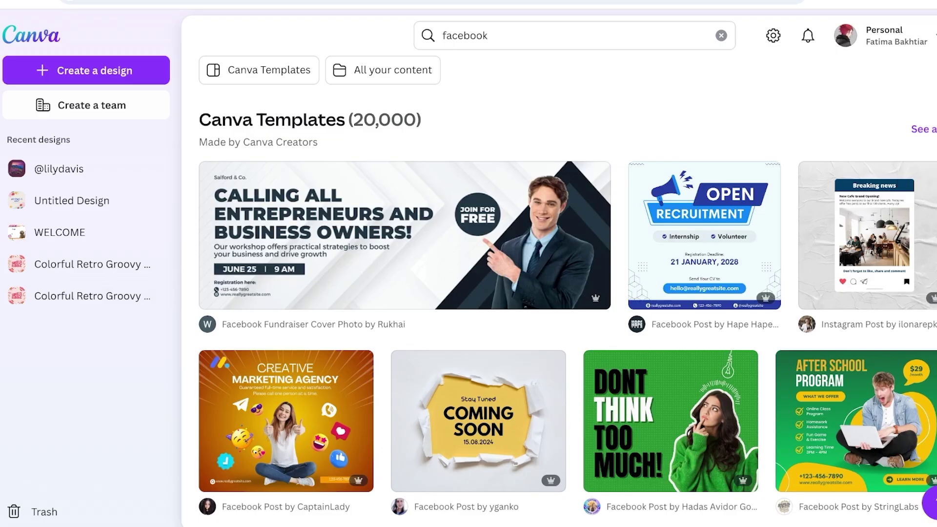
# Create a new custom-size Canva design, entering 1080 px as the height
pyautogui.click(86, 71)
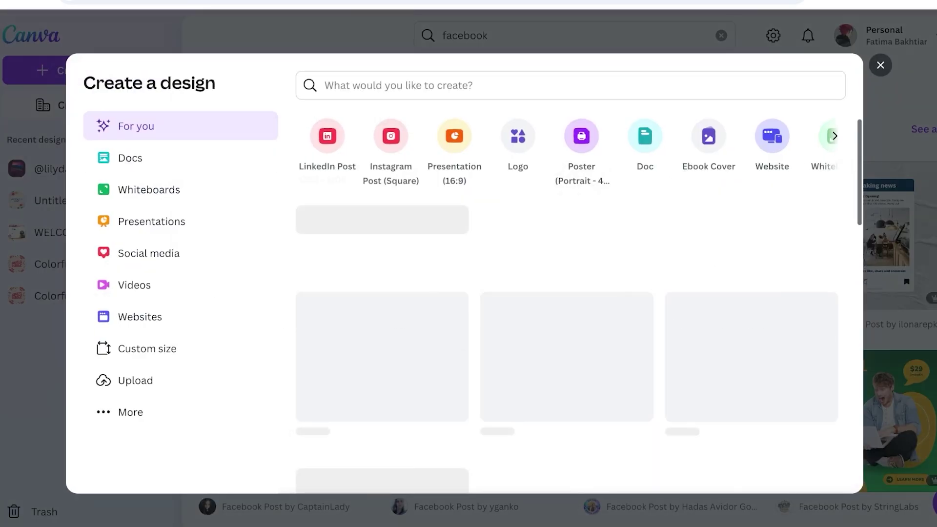
pyautogui.scroll(-4, 579, 306)
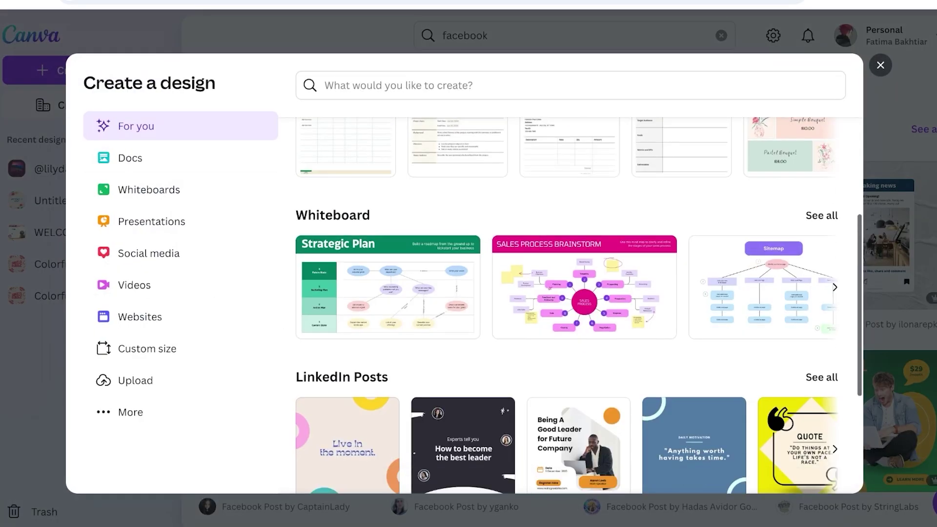
pyautogui.scroll(4, 578, 306)
pyautogui.hscroll(6, 566, 147)
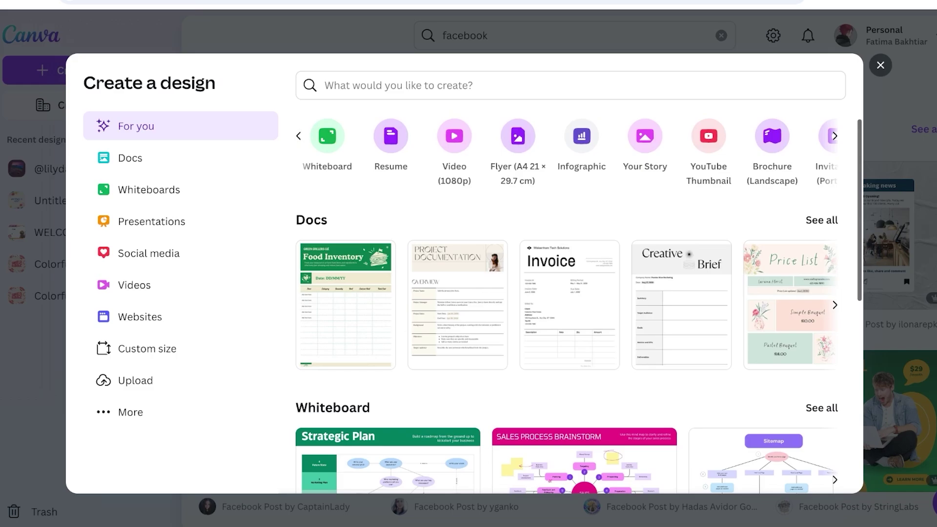
pyautogui.press('Escape')
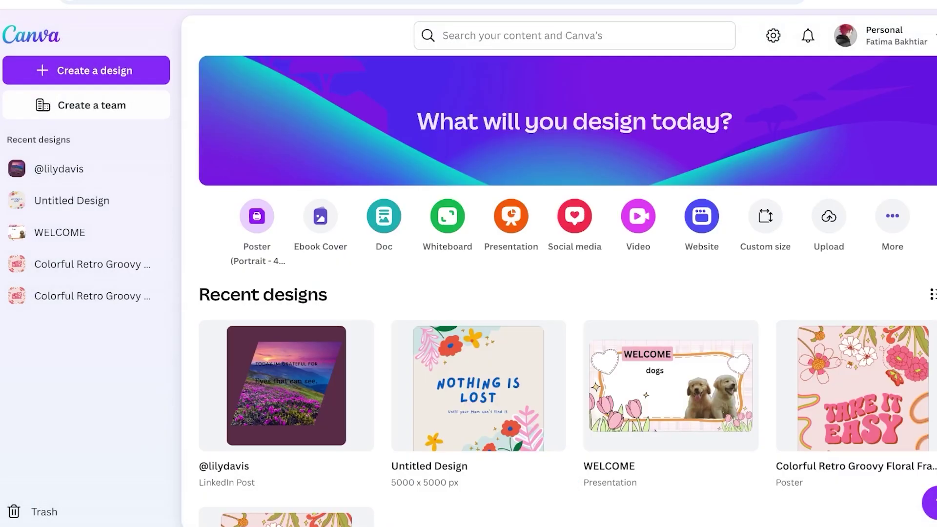
pyautogui.click(765, 216)
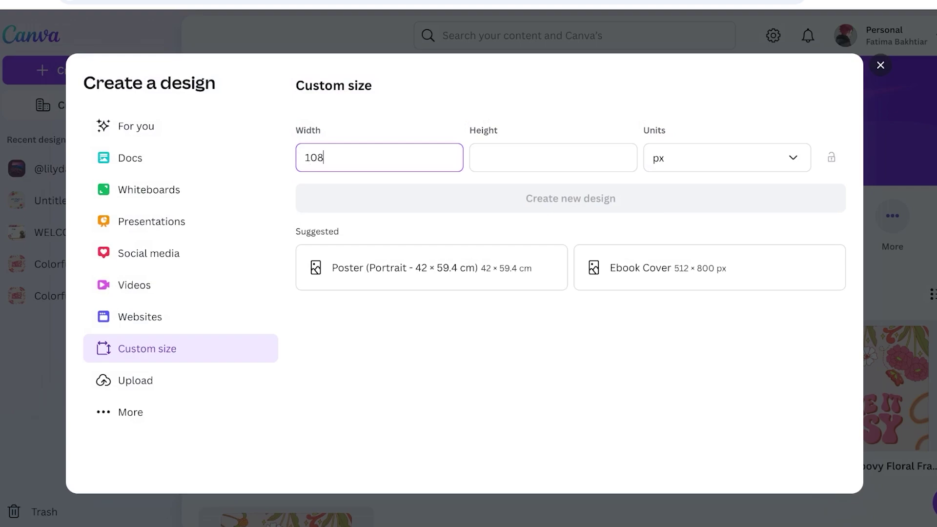
pyautogui.press('Tab')
pyautogui.write('1080')
pyautogui.press('Return')
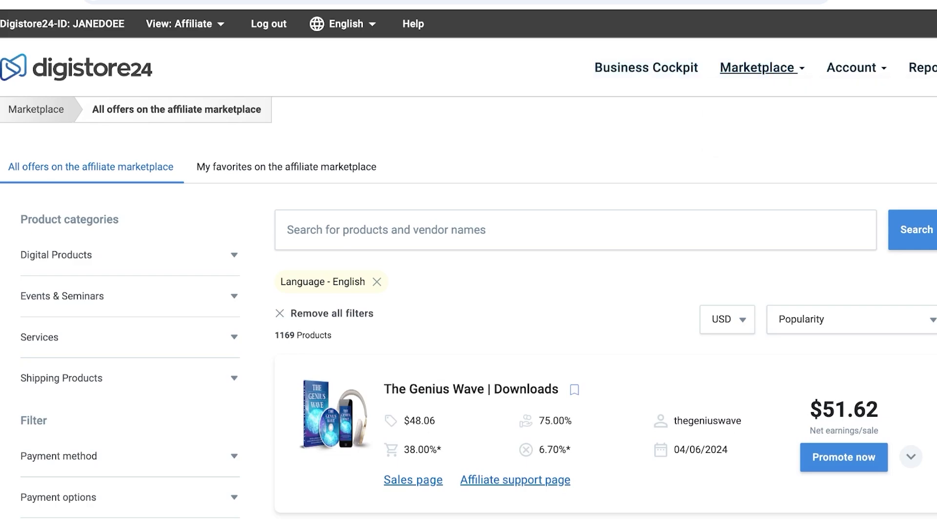
# Find TonicGreens in the Digistore24 marketplace, copy its affiliate promolink and confirm the dialog
pyautogui.scroll(-5, 574, 254)
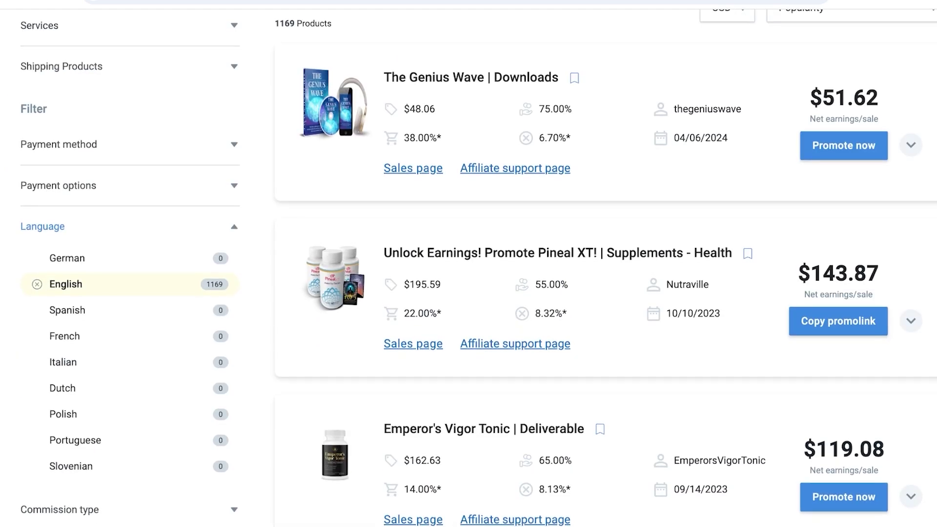
pyautogui.scroll(-20, 575, 263)
pyautogui.scroll(-7, 575, 264)
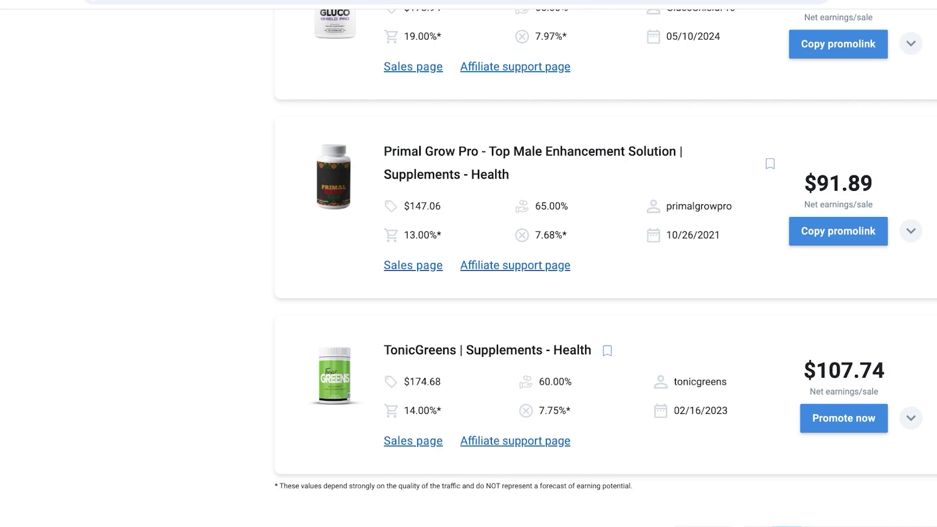
pyautogui.scroll(20, 575, 264)
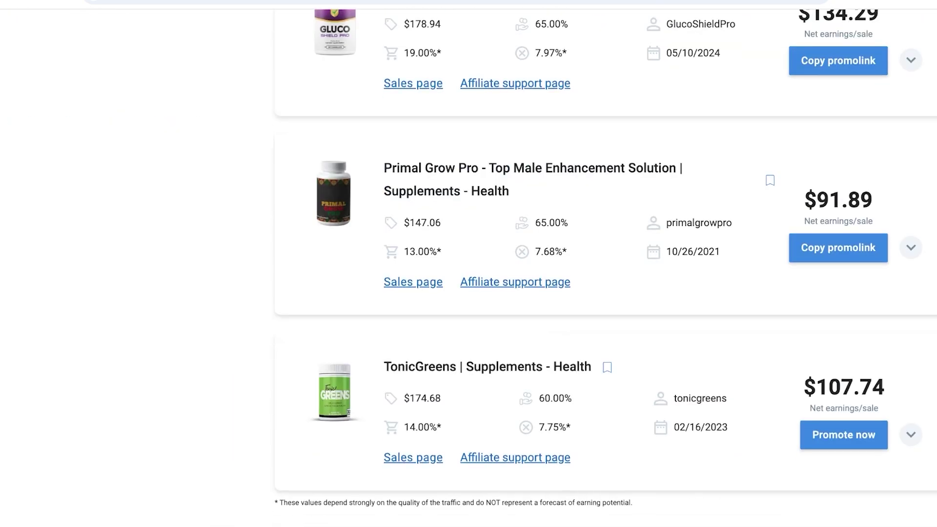
pyautogui.scroll(-3, 605, 263)
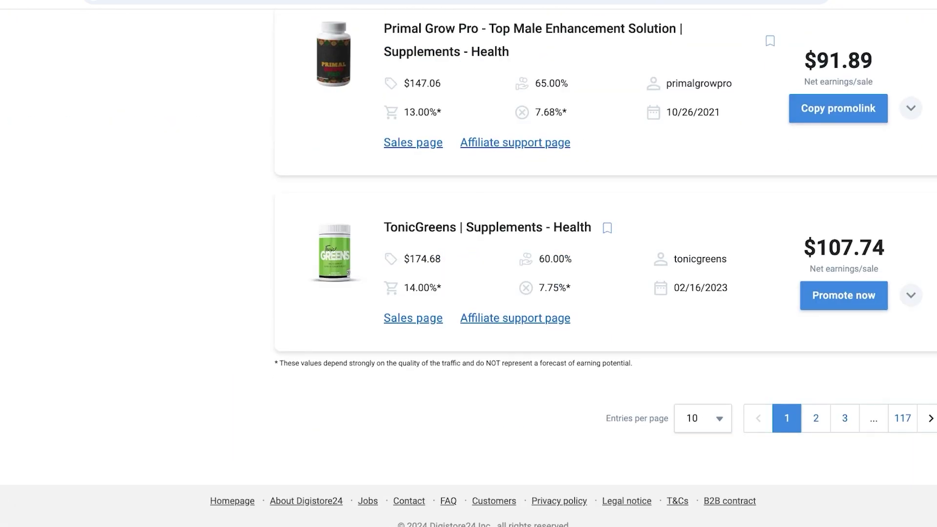
pyautogui.click(844, 295)
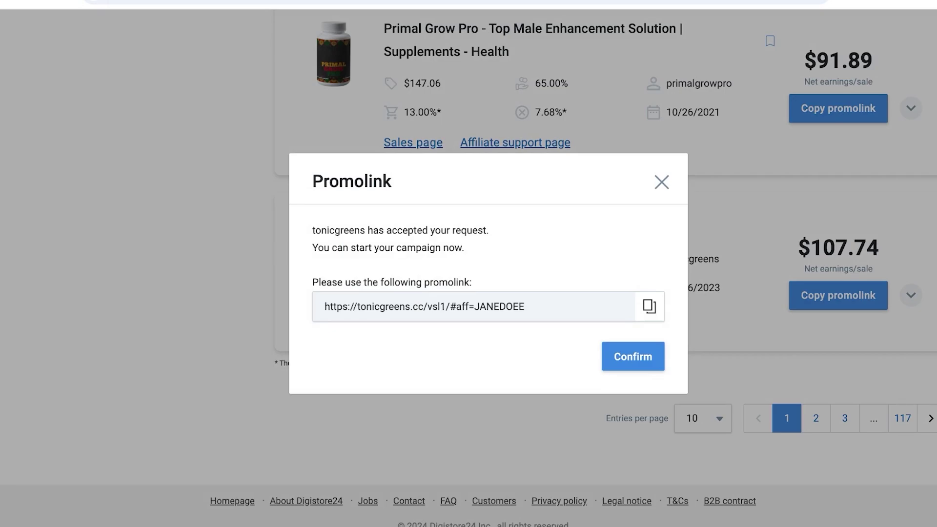
pyautogui.click(649, 306)
pyautogui.click(633, 356)
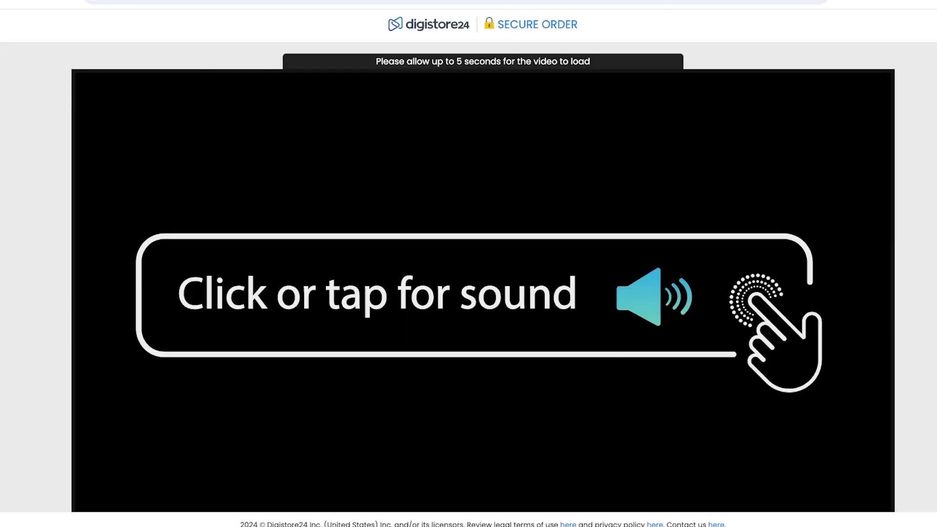
# Scroll the TonicGreens affiliate page down to the Product Images and download pack section
pyautogui.scroll(-3, 483, 244)
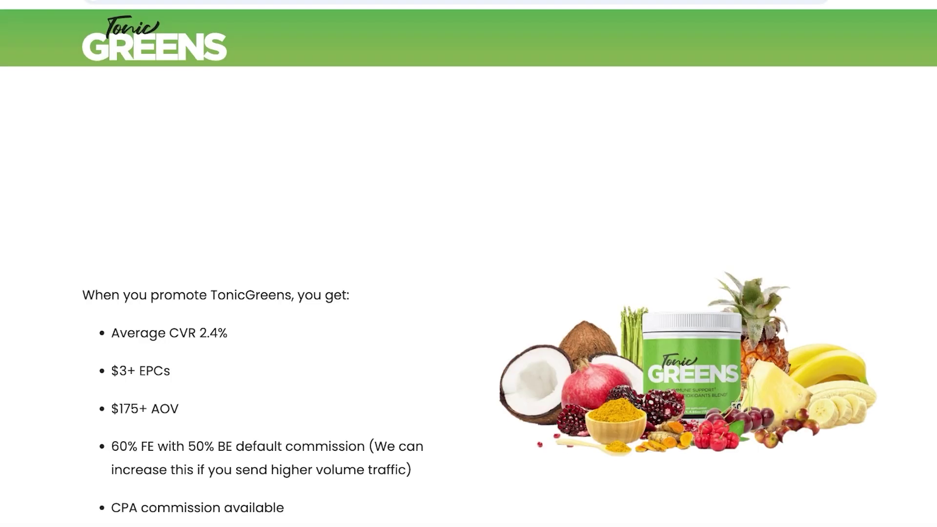
pyautogui.scroll(-10, 469, 263)
pyautogui.scroll(-20, 469, 264)
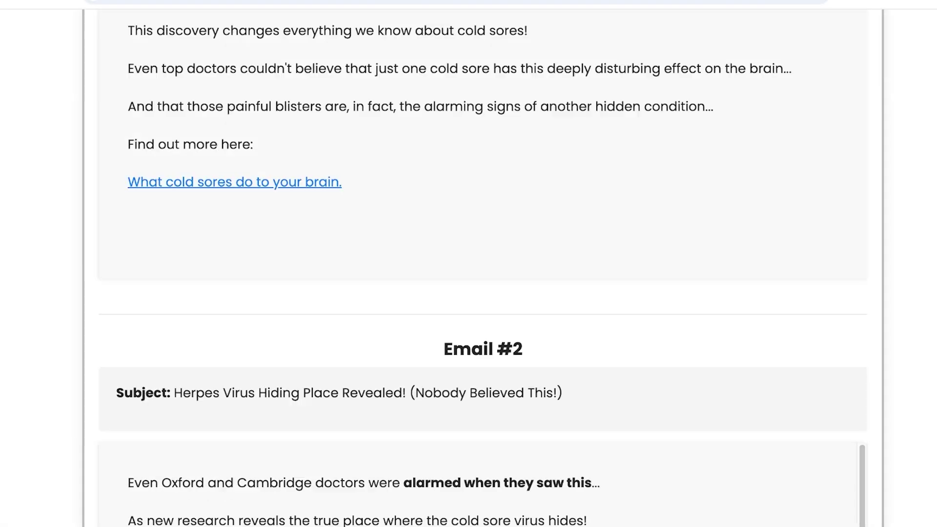
pyautogui.scroll(7, 468, 263)
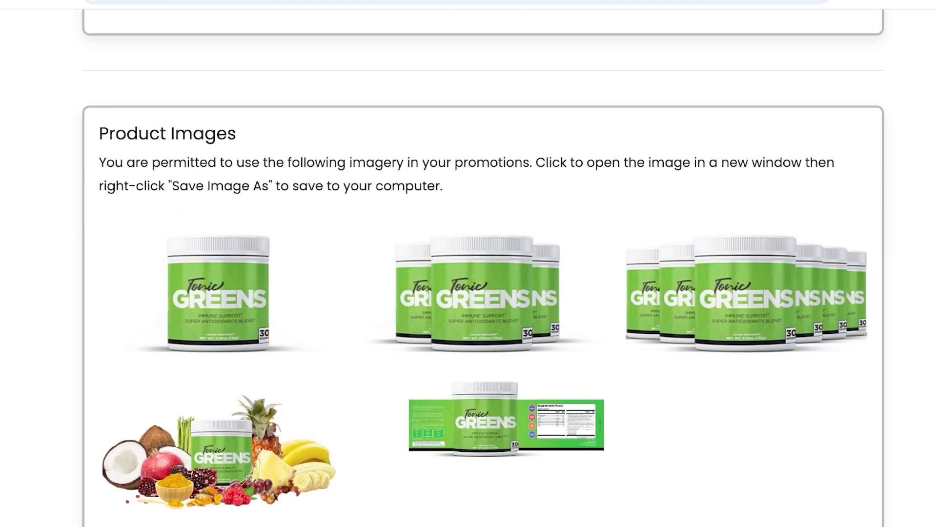
pyautogui.scroll(-3, 469, 264)
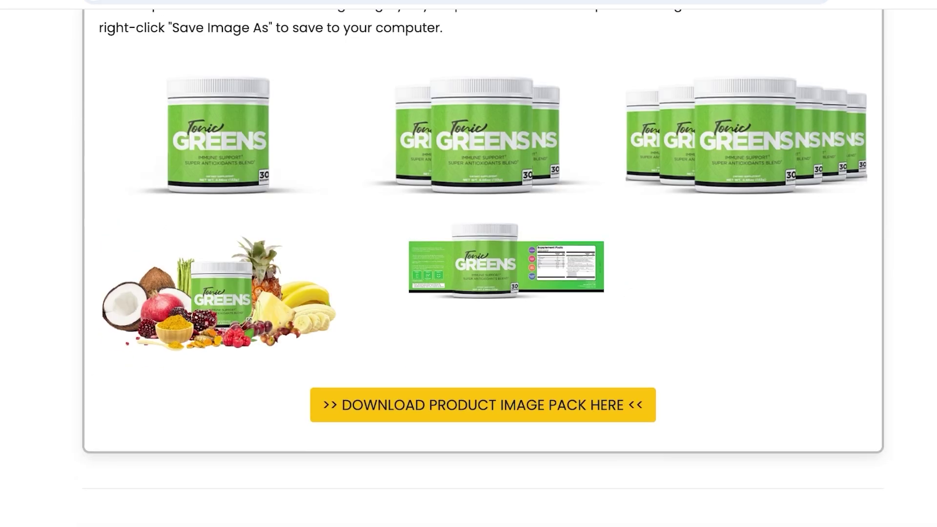
pyautogui.scroll(1, 469, 264)
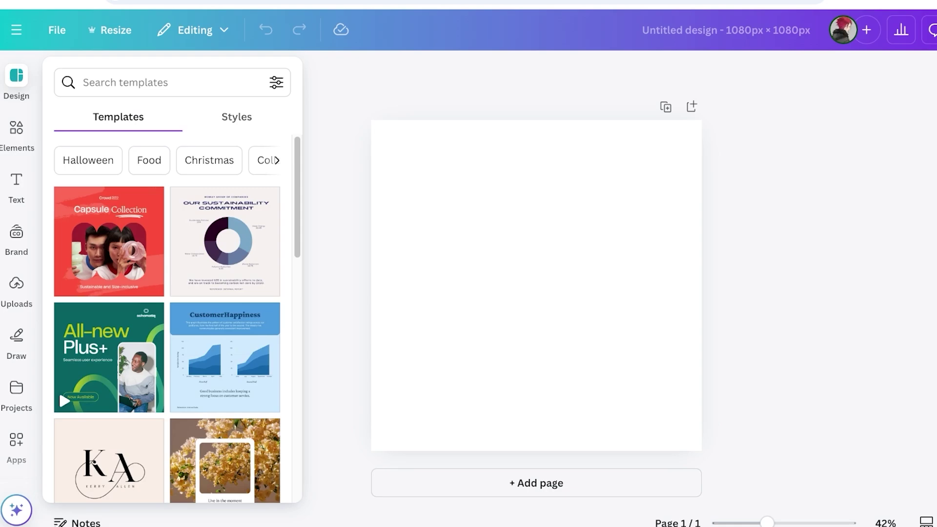
# Paste the Tonic Greens jar image onto the canvas, then clear all images off it
pyautogui.hotkey('ctrl', 'v')
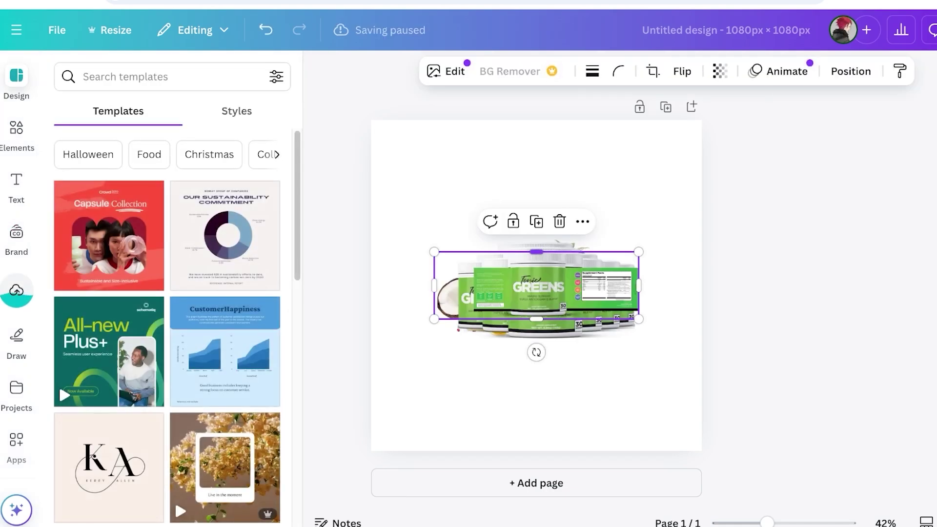
pyautogui.hotkey('ctrl', 'a')
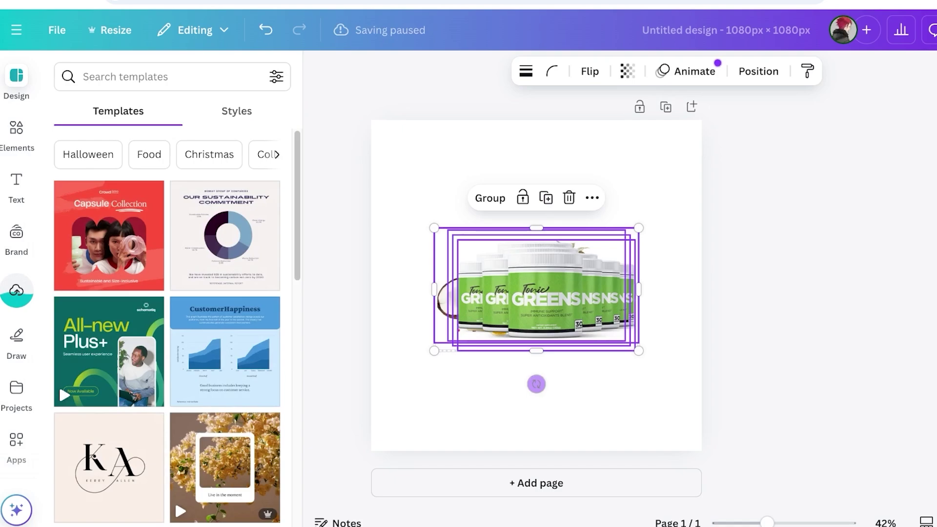
pyautogui.press('Delete')
# Search templates for 'product' and apply the Botanical Skincare template to the design
pyautogui.click(147, 76)
pyautogui.write('produc')
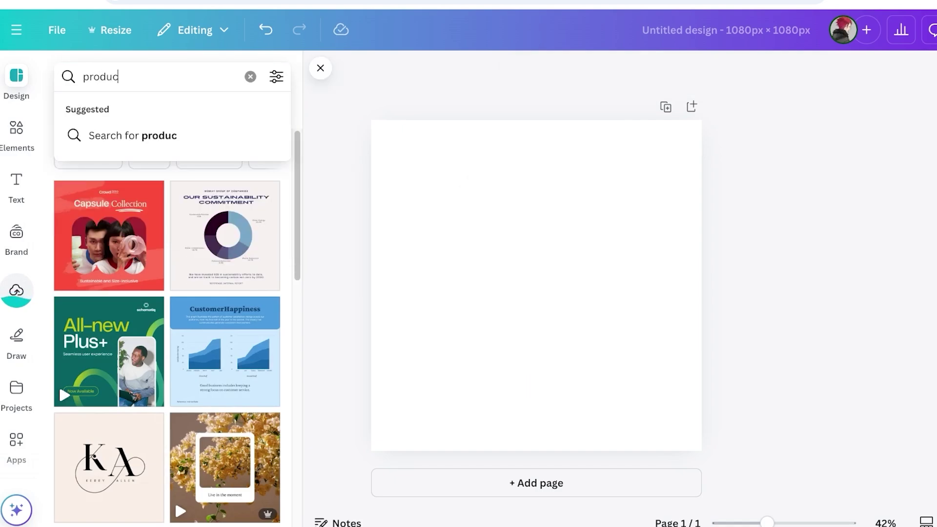
pyautogui.write('t')
pyautogui.press('Return')
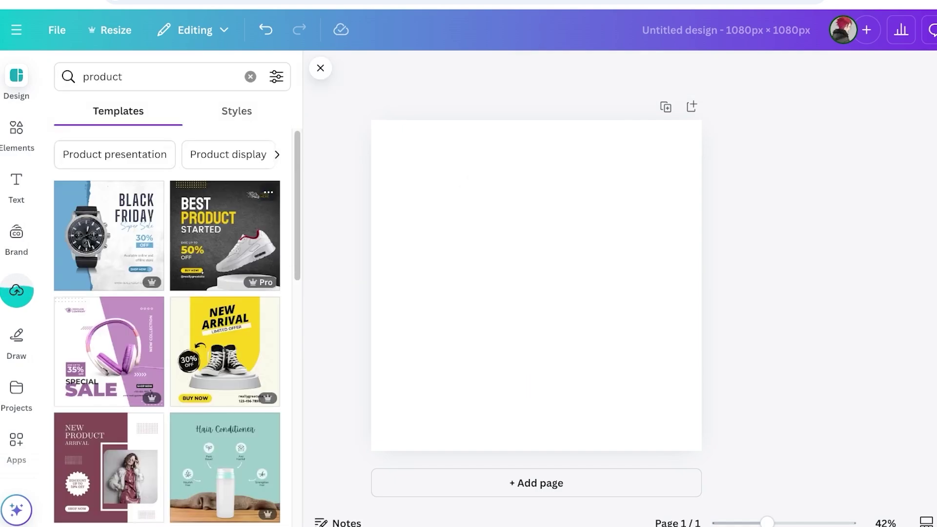
pyautogui.scroll(-7, 225, 234)
pyautogui.scroll(3, 225, 234)
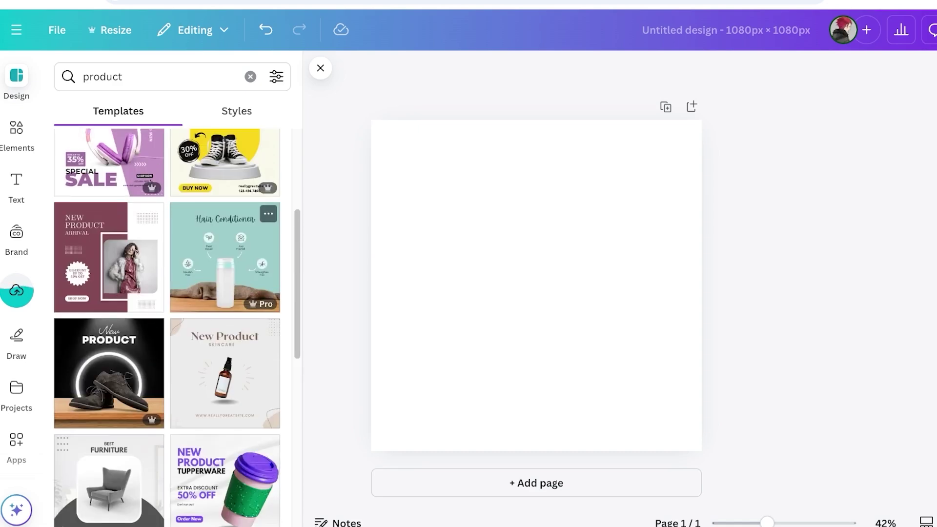
pyautogui.scroll(-3, 225, 234)
pyautogui.scroll(-10, 224, 235)
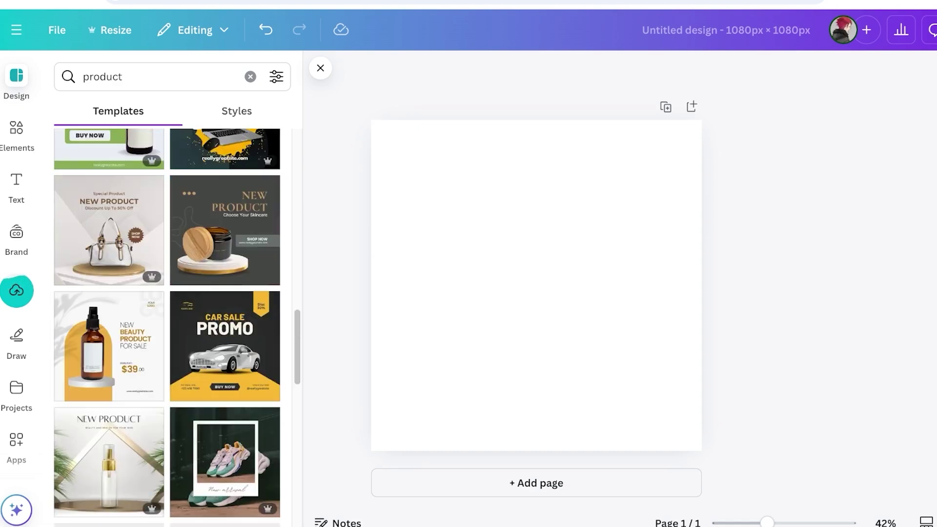
pyautogui.scroll(-8, 167, 327)
pyautogui.scroll(4, 167, 327)
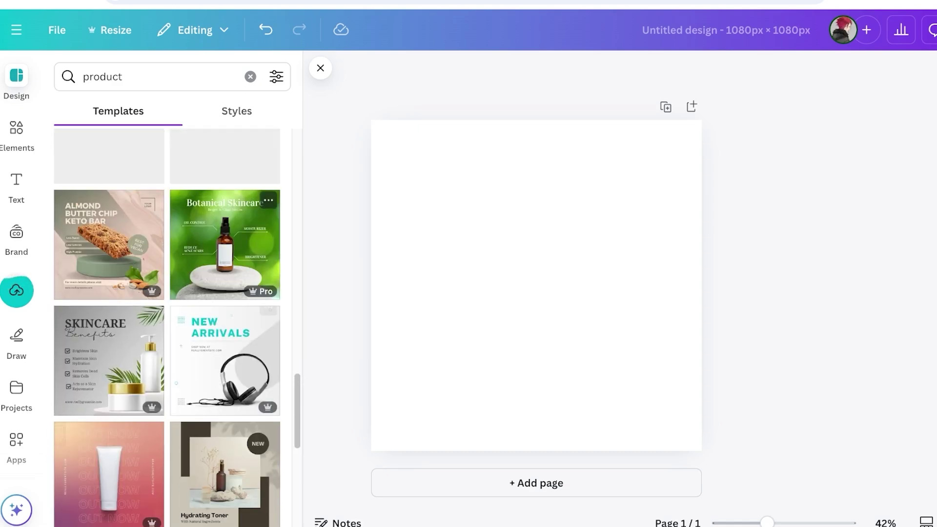
pyautogui.click(225, 252)
pyautogui.click(17, 291)
# Replace the template's serum bottle with the uploaded Tonic Greens jar
pyautogui.click(488, 273)
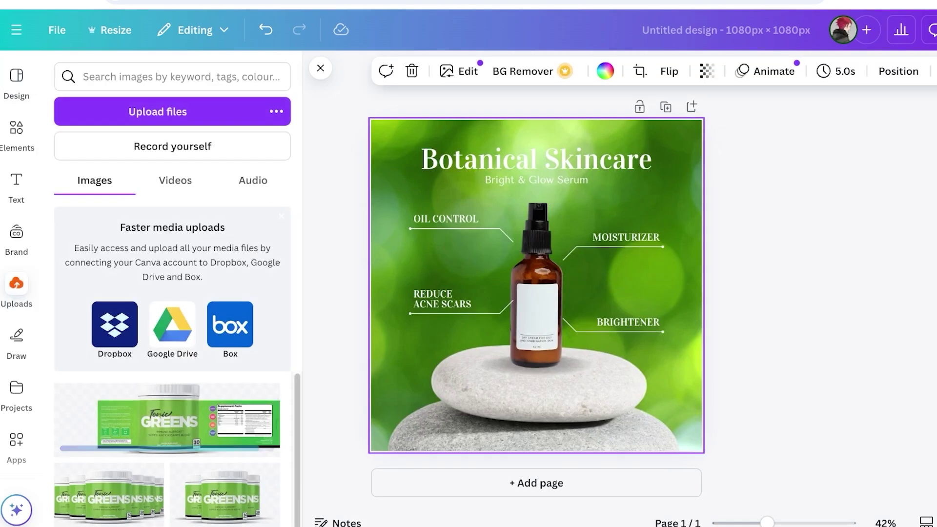
pyautogui.click(537, 274)
pyautogui.press('Delete')
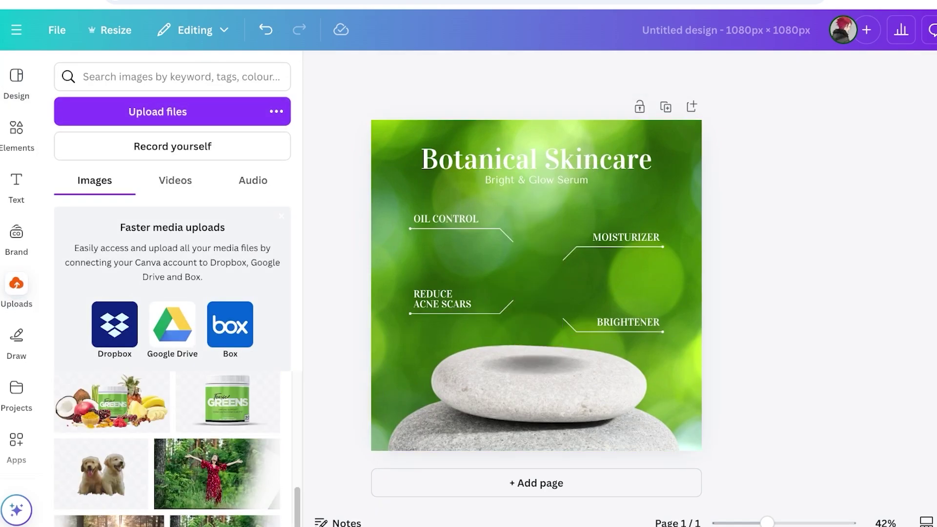
pyautogui.click(227, 401)
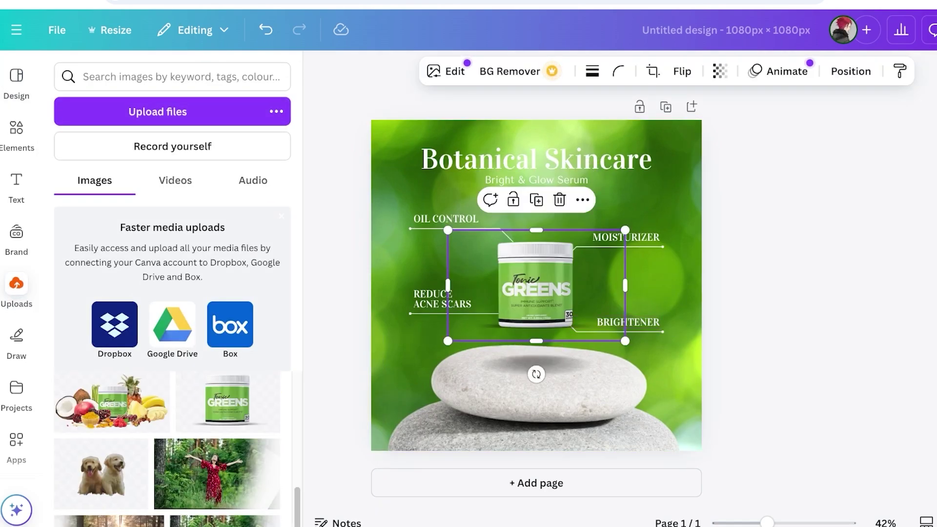
pyautogui.press('Escape')
# Retitle the design 'THE BEST IMMUNE BOOSTER', scaled to fit one line and nudged lower
pyautogui.click(536, 159)
pyautogui.click(537, 159)
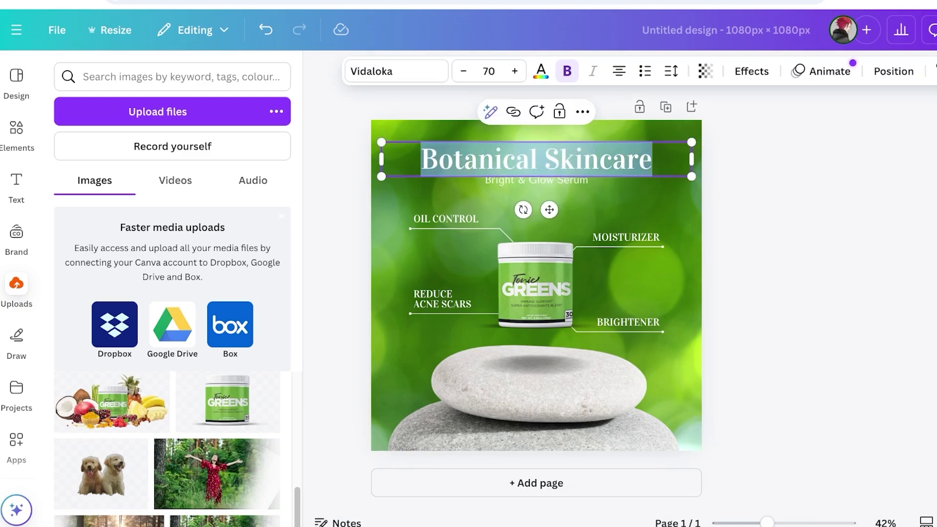
pyautogui.write('TONICS')
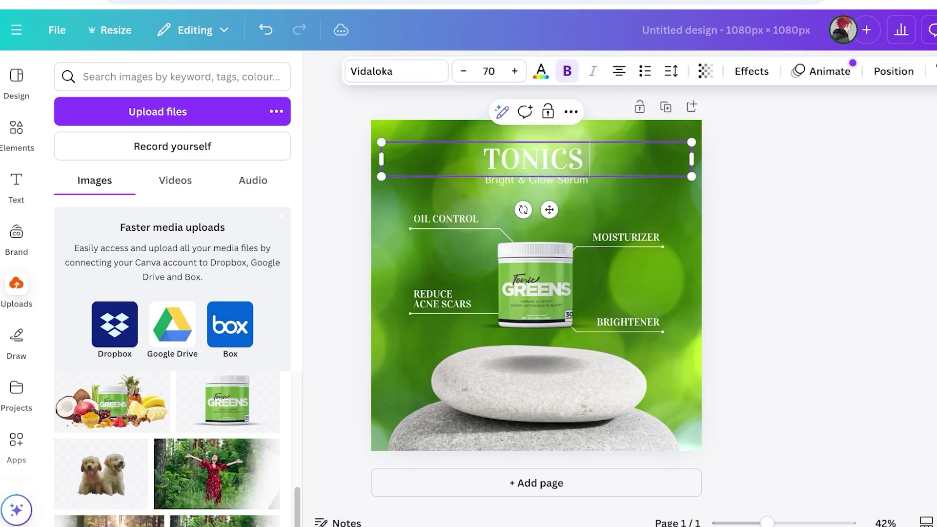
pyautogui.press('BackSpace')
pyautogui.press('BackSpace')
pyautogui.press('BackSpace')
pyautogui.press('BackSpace')
pyautogui.press('BackSpace')
pyautogui.press('BackSpace')
pyautogui.write('THE BEST IMM')
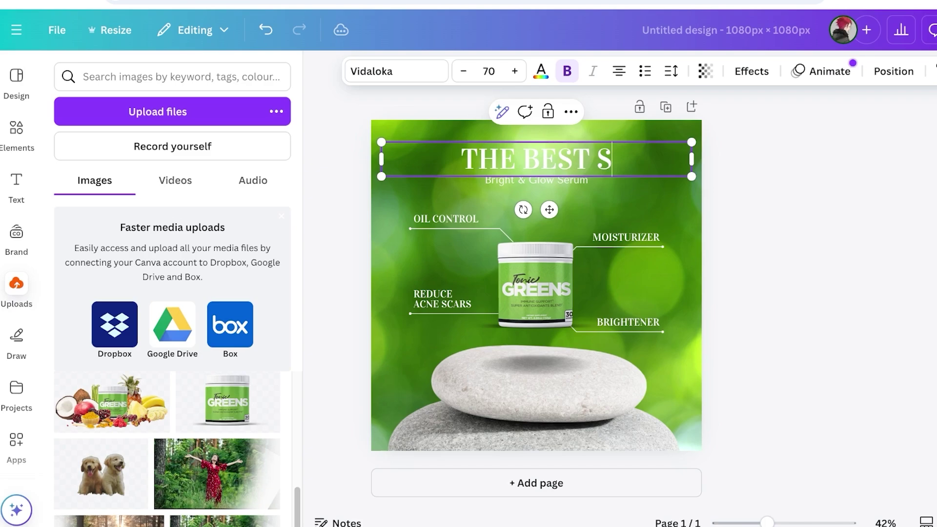
pyautogui.write('UNE BOOSTER')
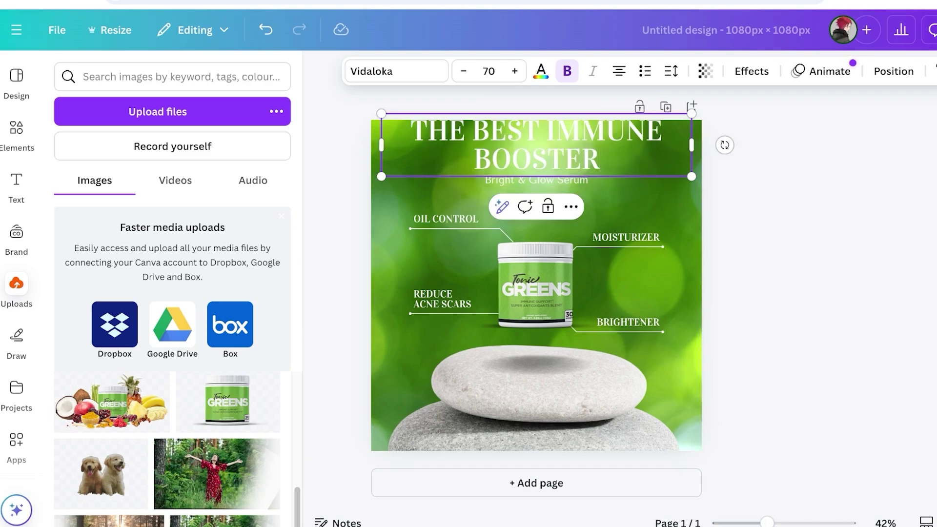
pyautogui.moveTo(692, 145)
pyautogui.mouseDown()
pyautogui.moveTo(757, 145)
pyautogui.moveTo(615, 152)
pyautogui.moveTo(696, 139)
pyautogui.mouseUp()
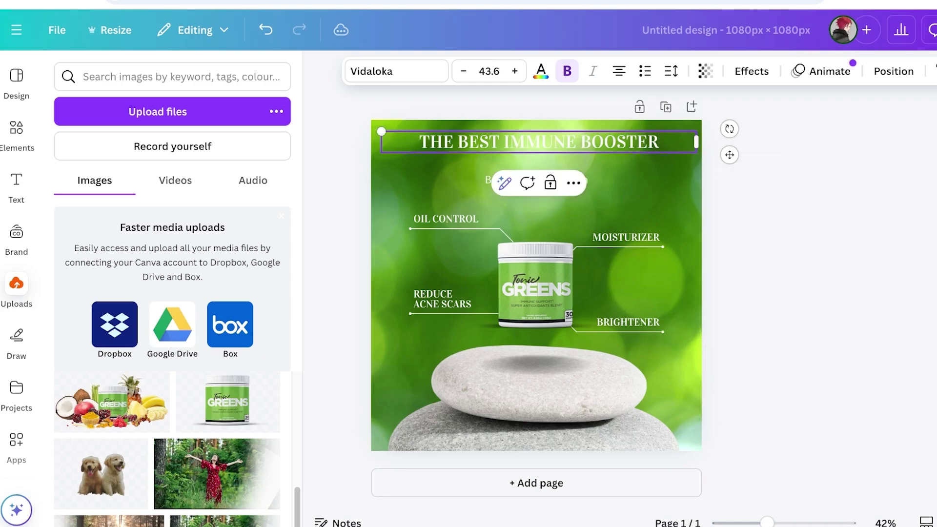
pyautogui.press('Escape')
pyautogui.moveTo(537, 142); pyautogui.dragTo(537, 155)
# Set the title font to Shrikhand
pyautogui.click(396, 71)
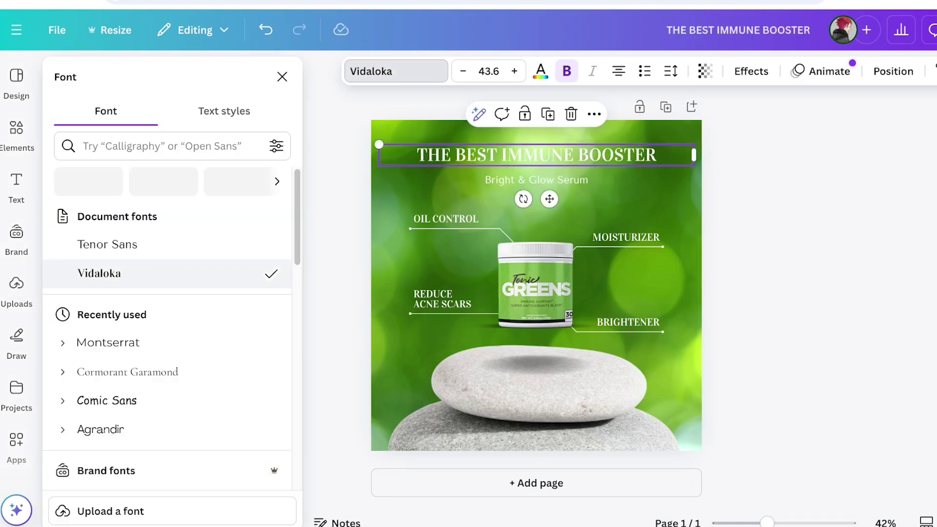
pyautogui.scroll(-4, 166, 335)
pyautogui.scroll(5, 165, 335)
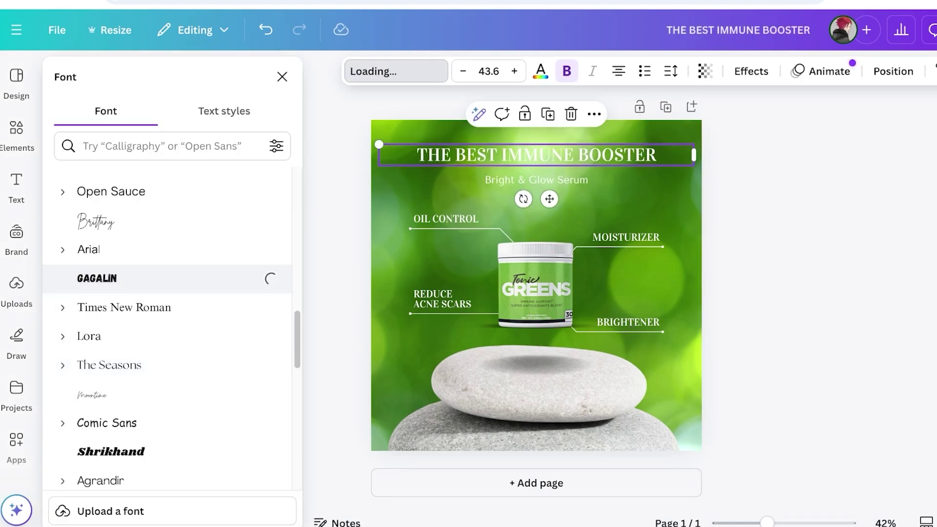
pyautogui.scroll(-4, 166, 317)
pyautogui.click(116, 351)
pyautogui.click(111, 265)
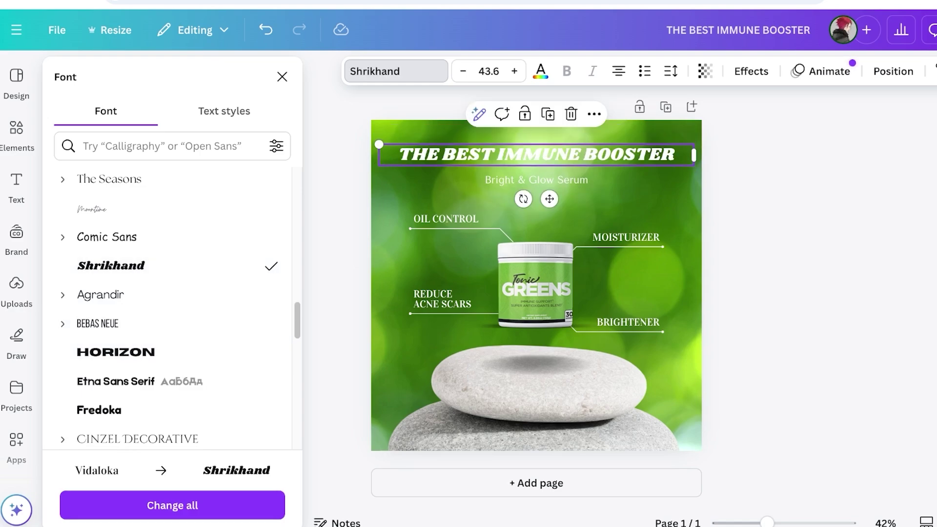
pyautogui.click(16, 288)
# Trim the subtitle to 'Bright & Glow' and erase the OIL CONTROL label
pyautogui.click(536, 205)
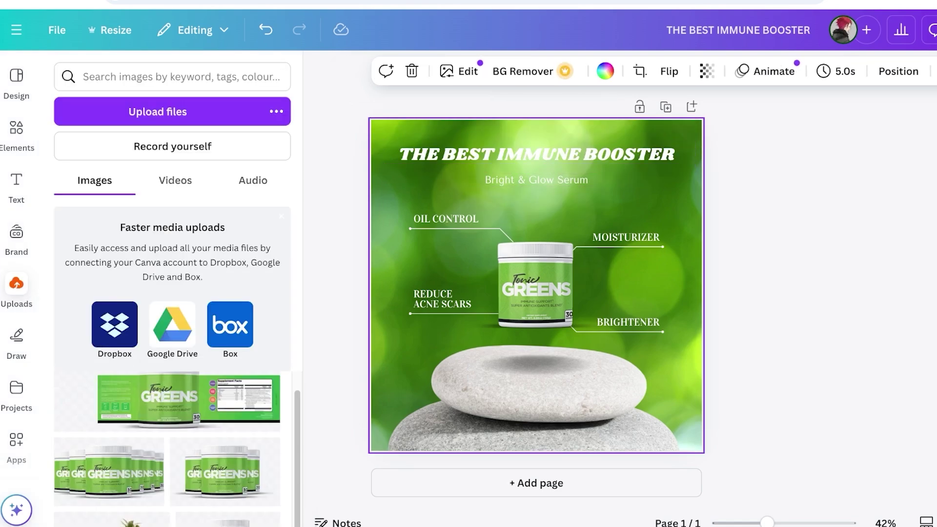
pyautogui.click(537, 179)
pyautogui.click(588, 180)
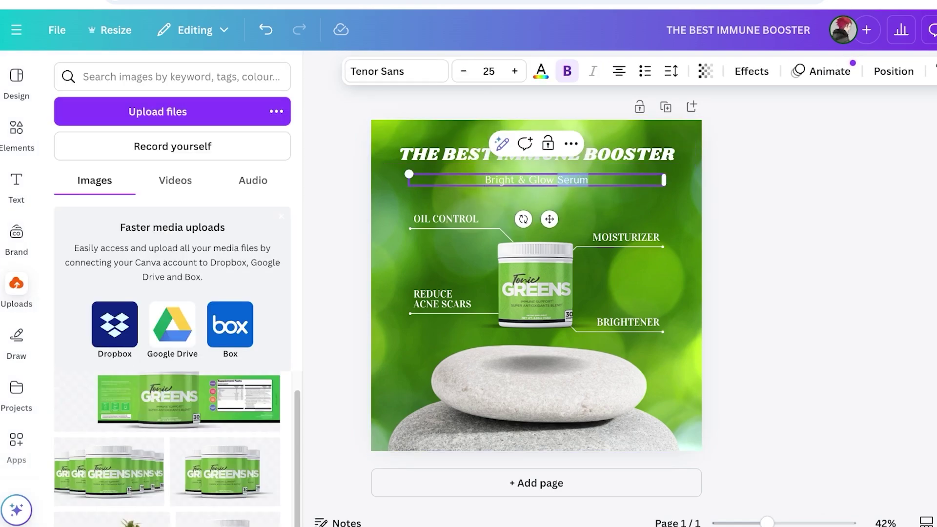
pyautogui.hotkey('ctrl', 'shift', 'Left')
pyautogui.press('BackSpace')
pyautogui.press('Escape')
pyautogui.press('Escape')
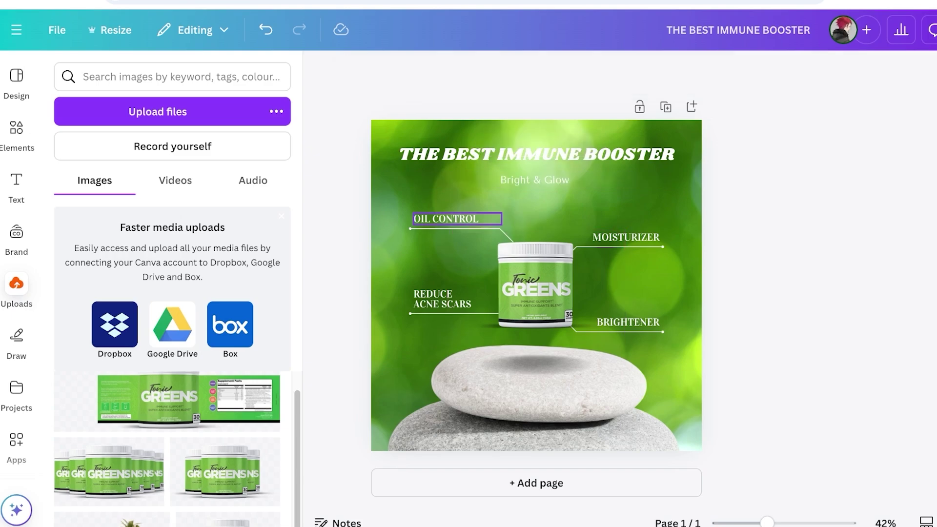
pyautogui.doubleClick(446, 219)
pyautogui.press('BackSpace')
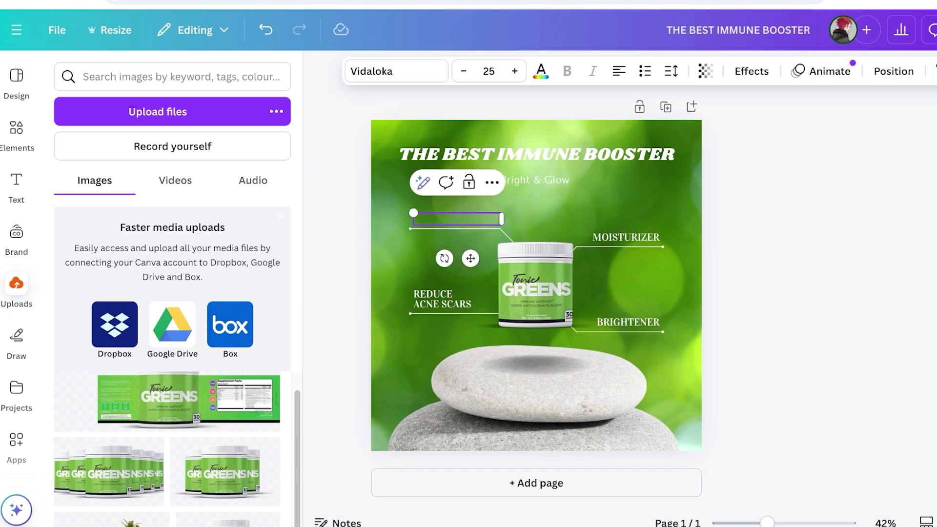
# Download the finished design as a PNG
pyautogui.click(626, 238)
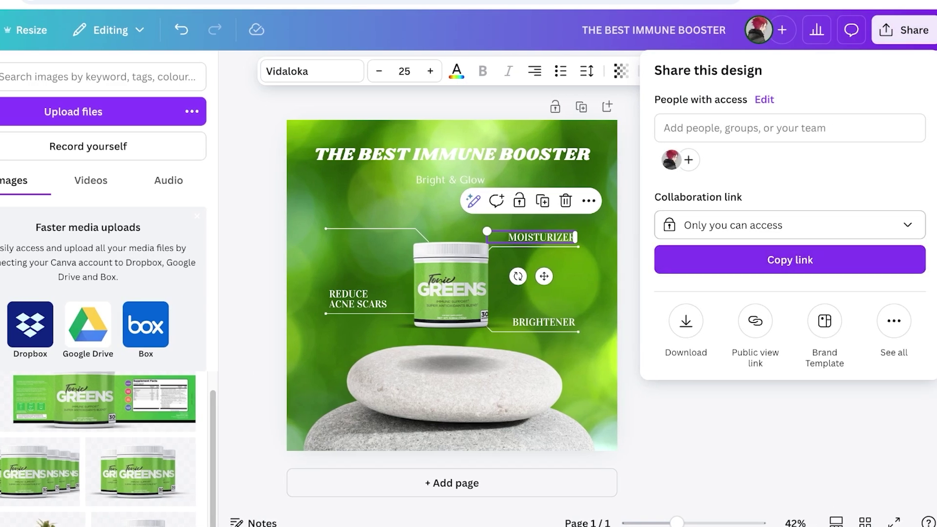
pyautogui.click(686, 321)
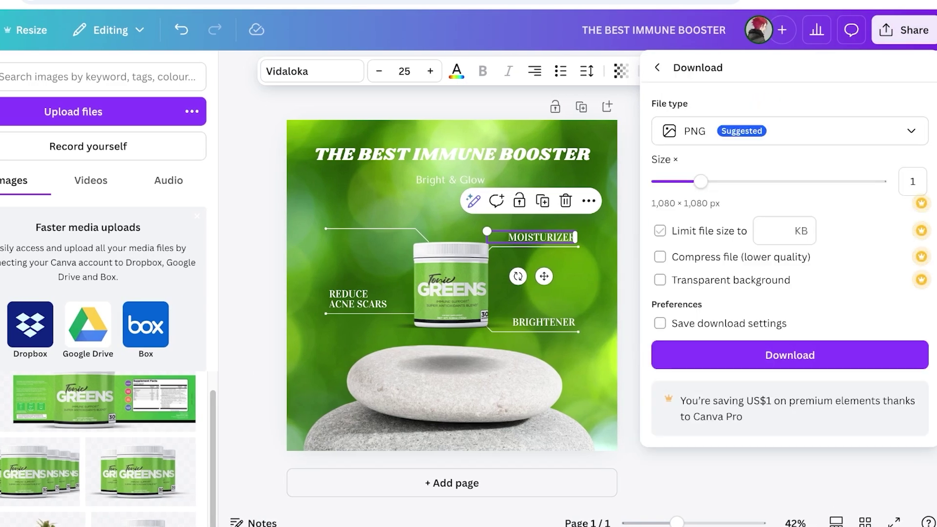
pyautogui.click(789, 355)
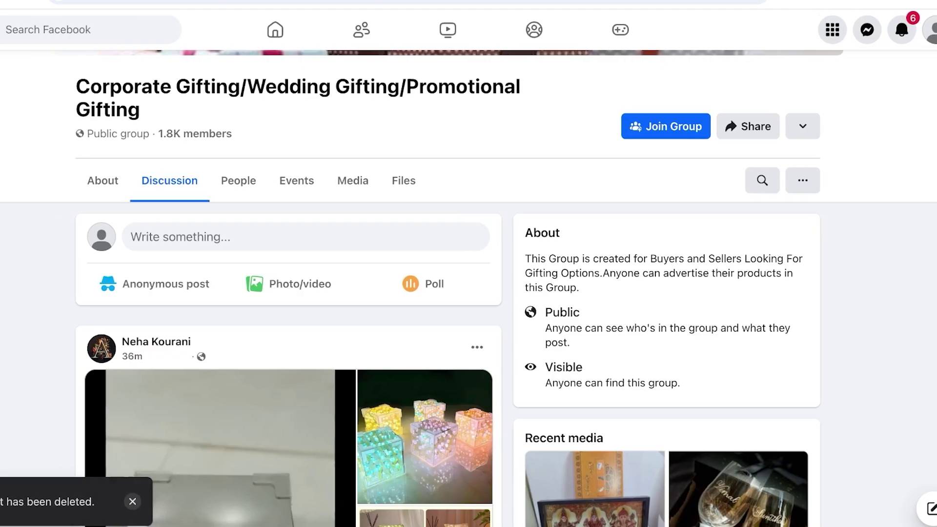
# Search Facebook for 'health and fitness' and filter the results to Groups
pyautogui.click(29, 28)
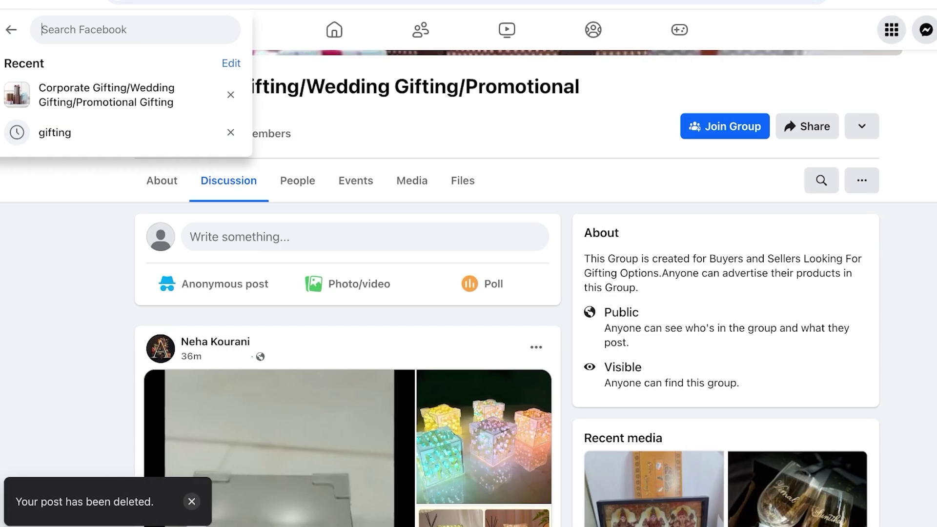
pyautogui.write('health and')
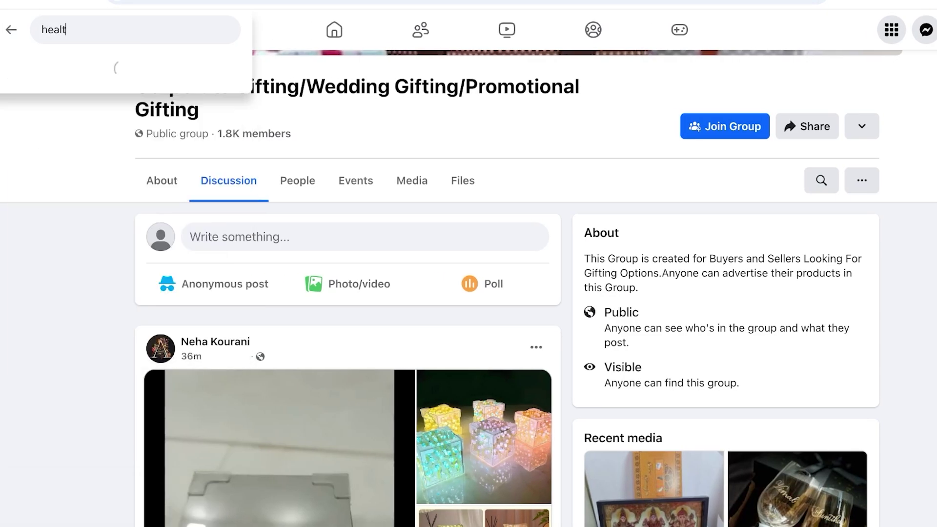
pyautogui.write('fitness')
pyautogui.press('Return')
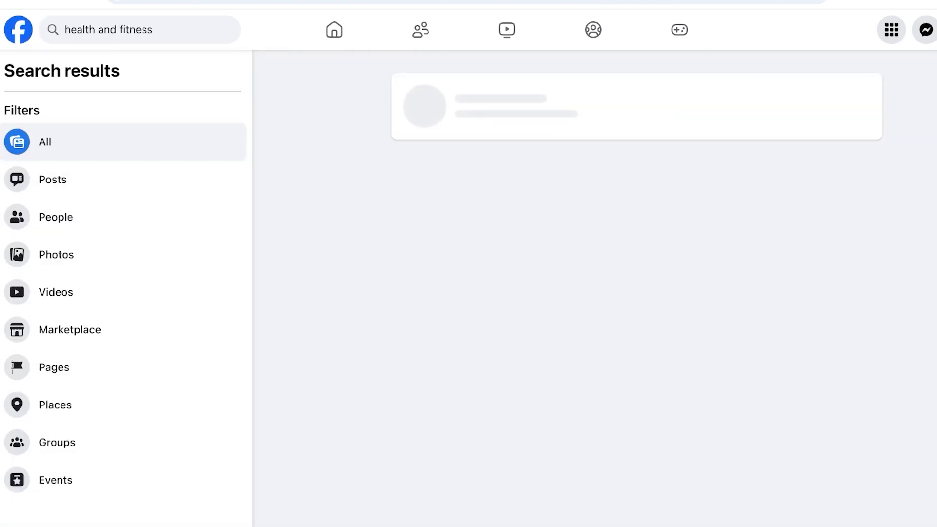
pyautogui.click(54, 367)
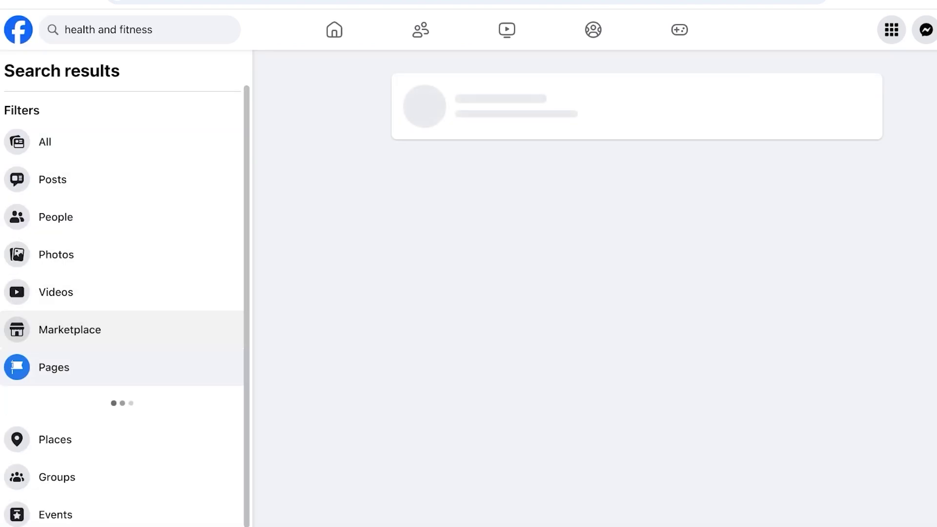
pyautogui.click(70, 329)
pyautogui.hotkey('alt', 'Left')
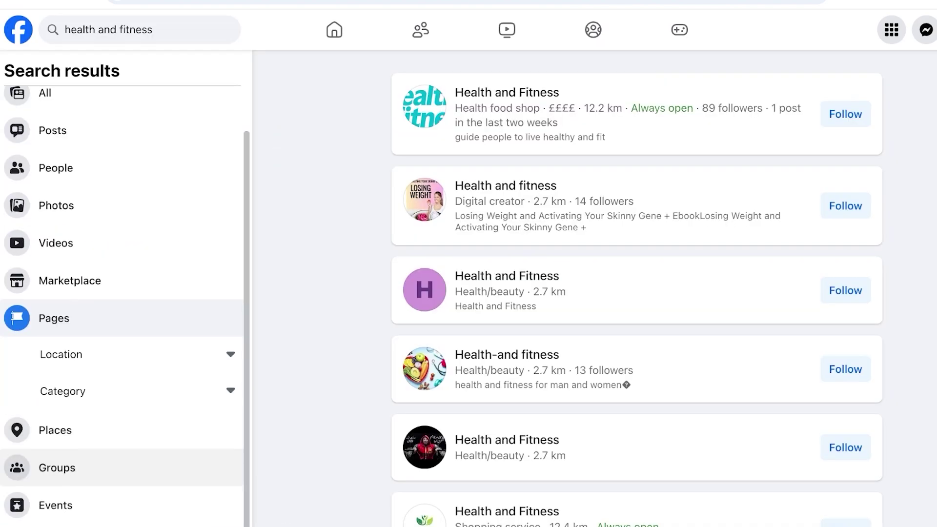
pyautogui.click(57, 468)
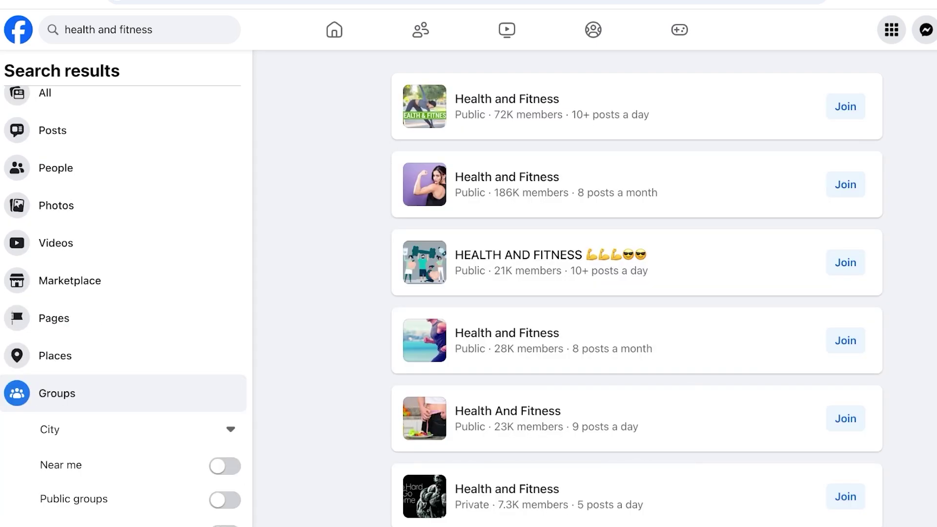
# Open the Health and Fitness group and start a new post in it
pyautogui.click(507, 99)
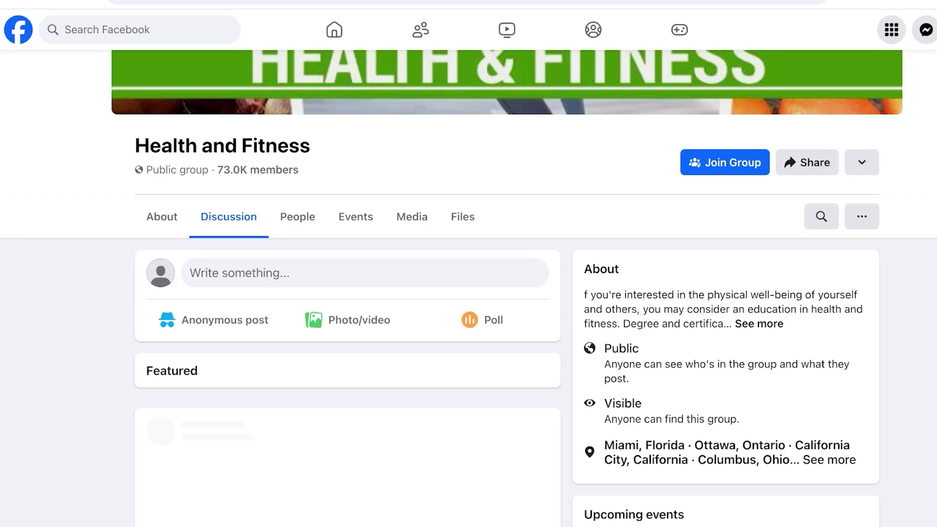
pyautogui.scroll(-6, 468, 293)
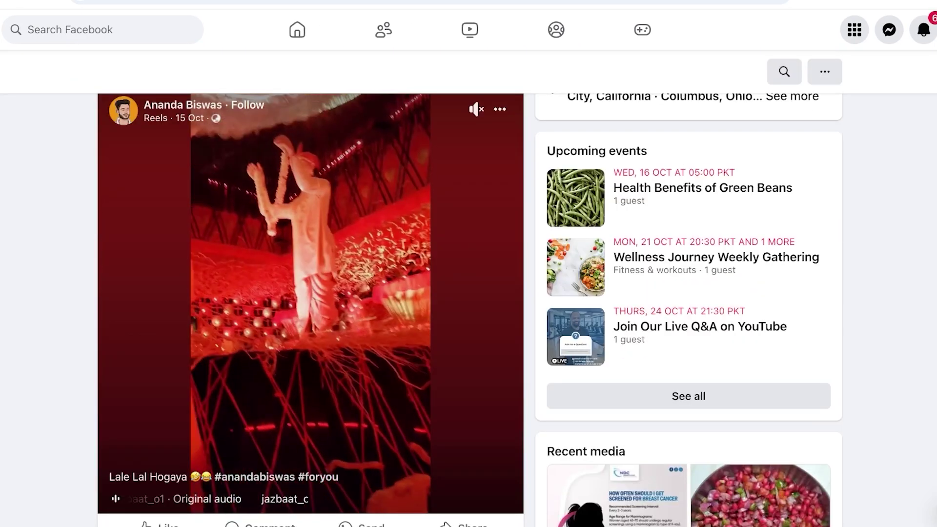
pyautogui.scroll(6, 468, 293)
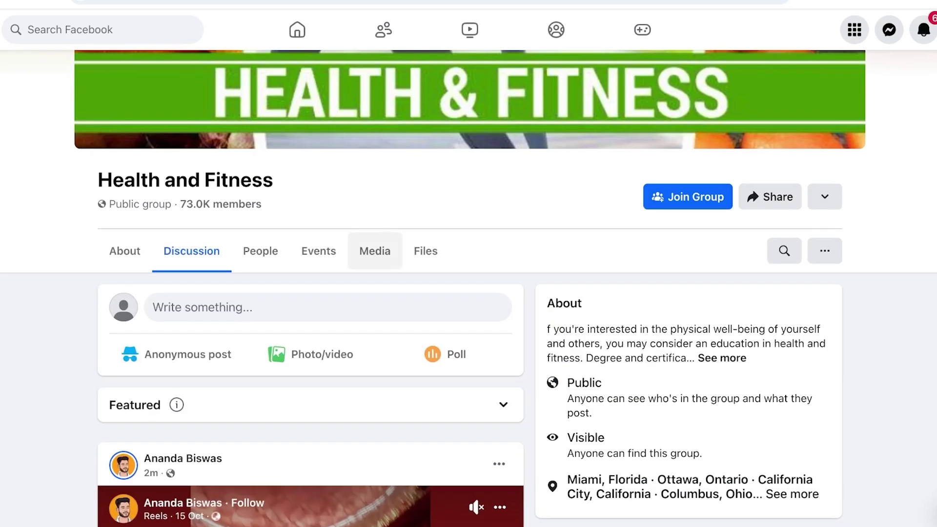
pyautogui.click(203, 307)
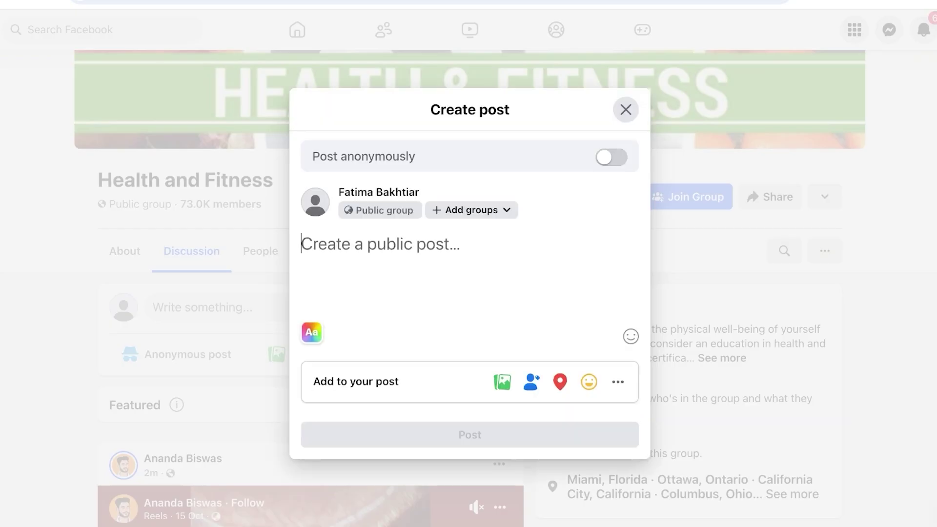